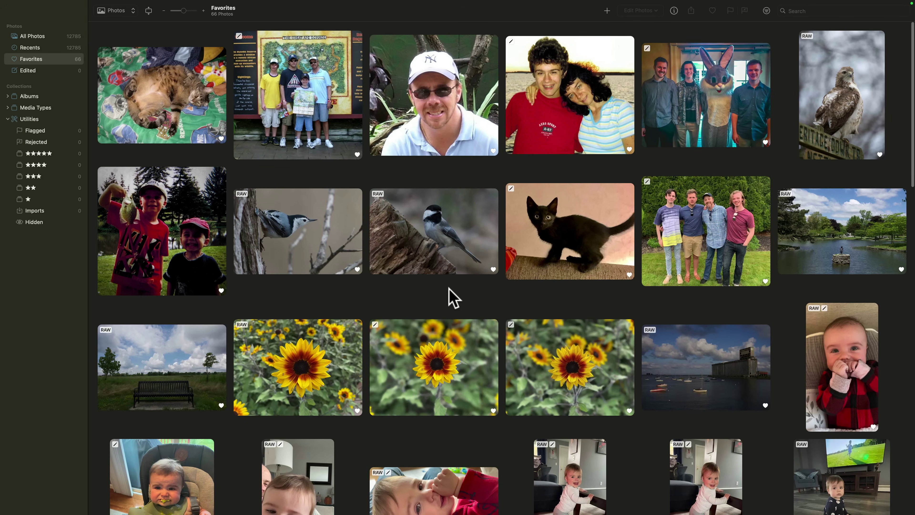
Look through the photos in the Favorites collection.
scroll(453, 298, down, 5)
scroll(453, 298, down, 10)
scroll(453, 298, up, 5)
scroll(453, 298, down, 10)
scroll(453, 298, up, 18)
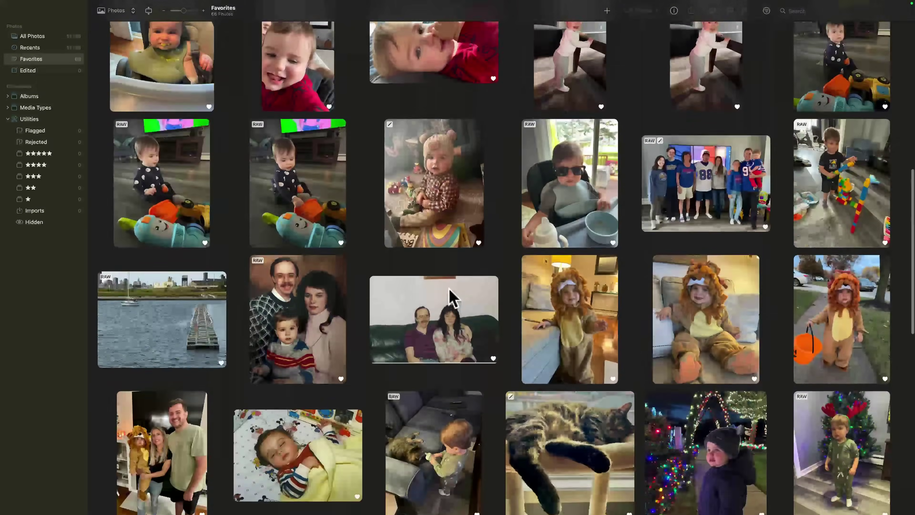
scroll(454, 299, up, 2)
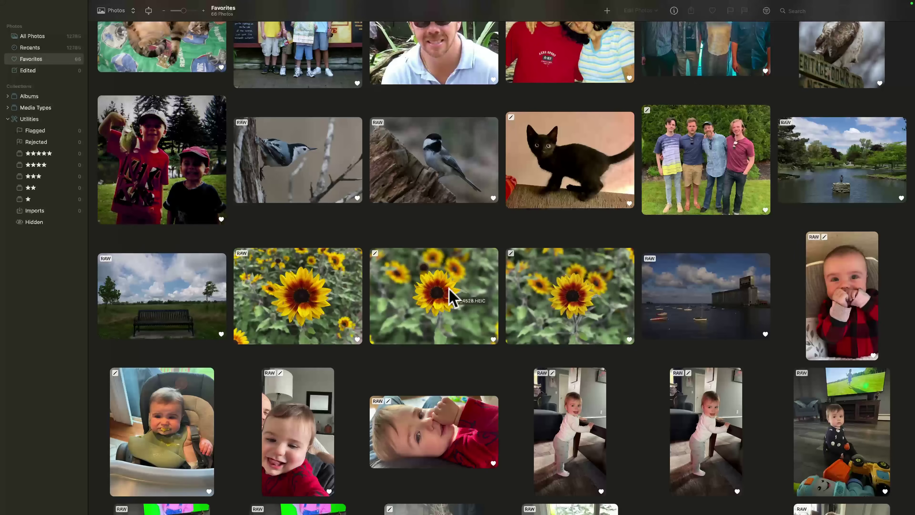
scroll(450, 288, up, 2)
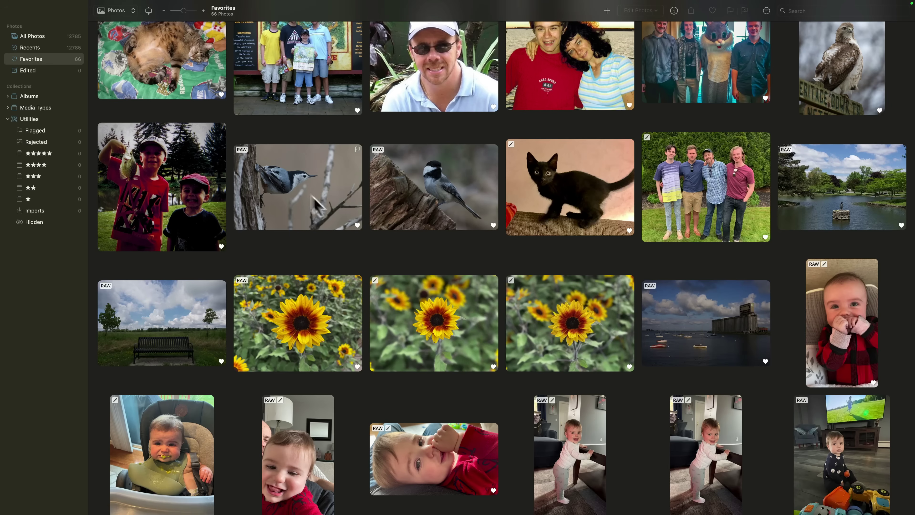
Switch the browser from Photos to Files and import the Photomator Test Images folder from the Desktop.
click(129, 12)
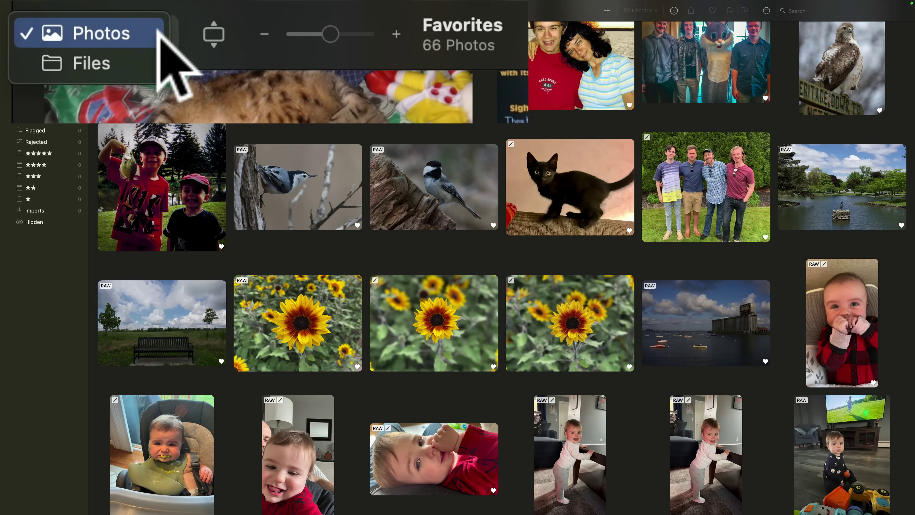
click(143, 57)
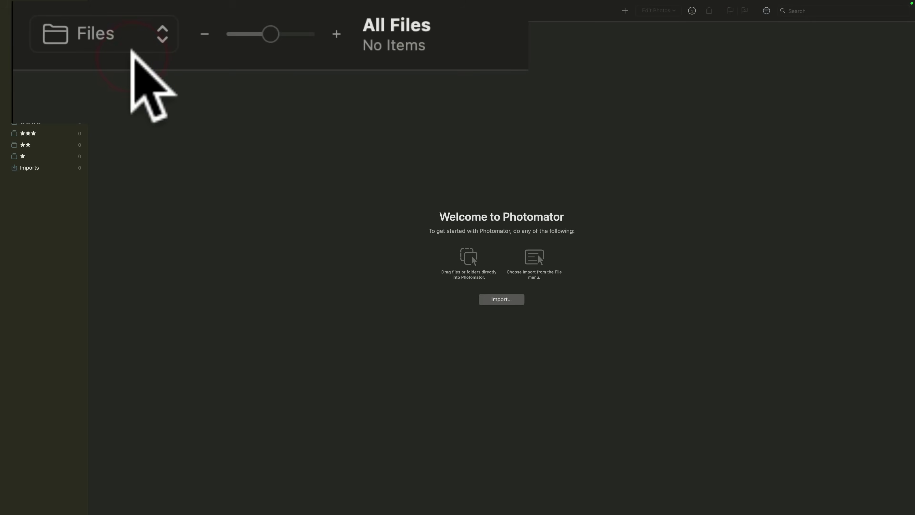
click(490, 301)
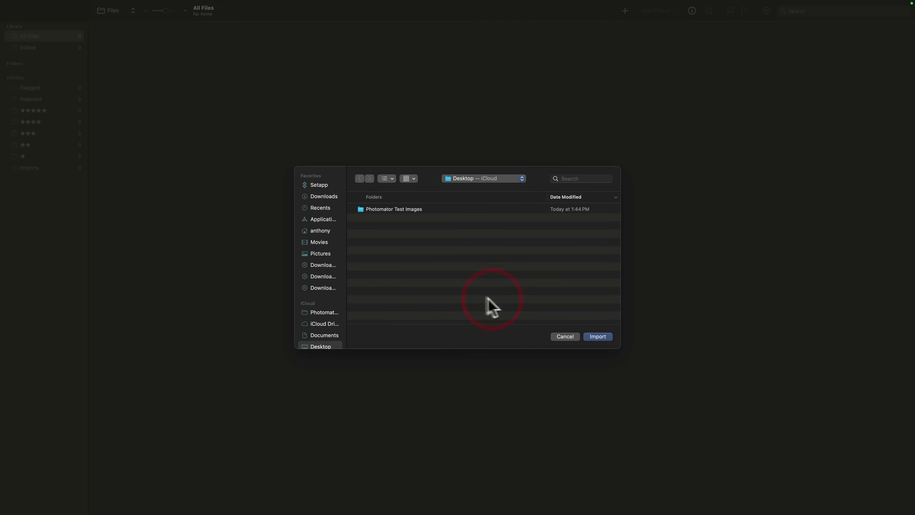
click(383, 210)
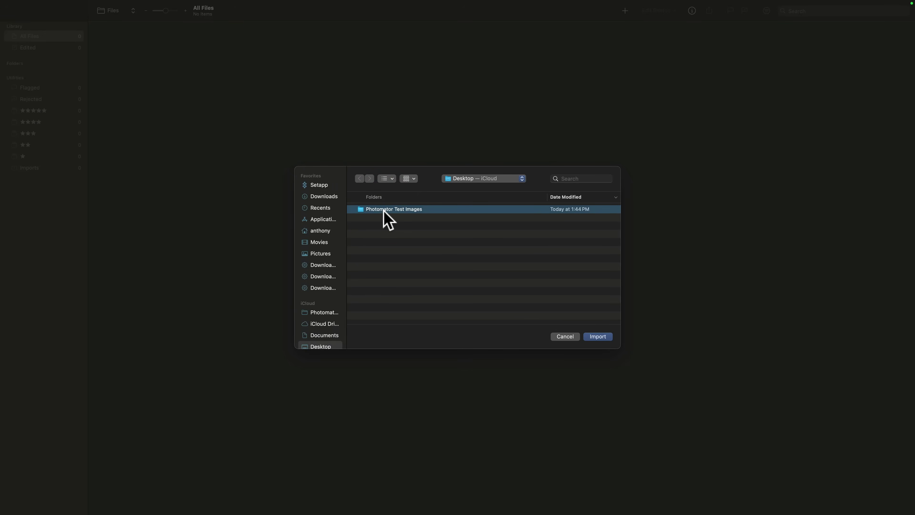
click(596, 336)
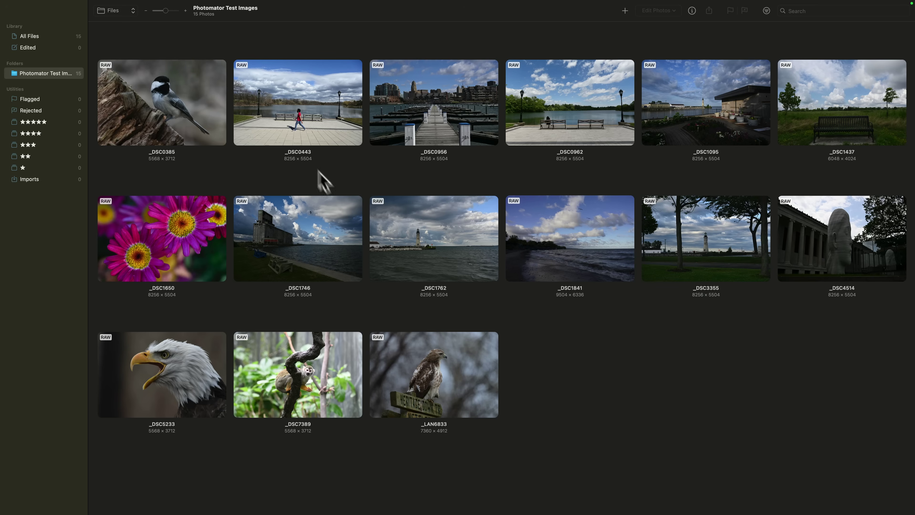
Try the flagged and rejected marks on the lighthouse photo _DSC1762 and clear the mark again.
click(428, 244)
key(space)
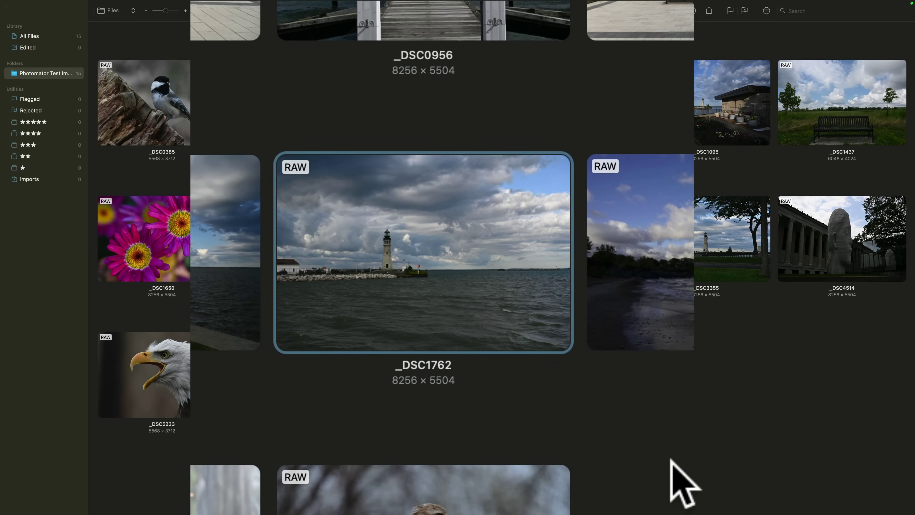
key(z)
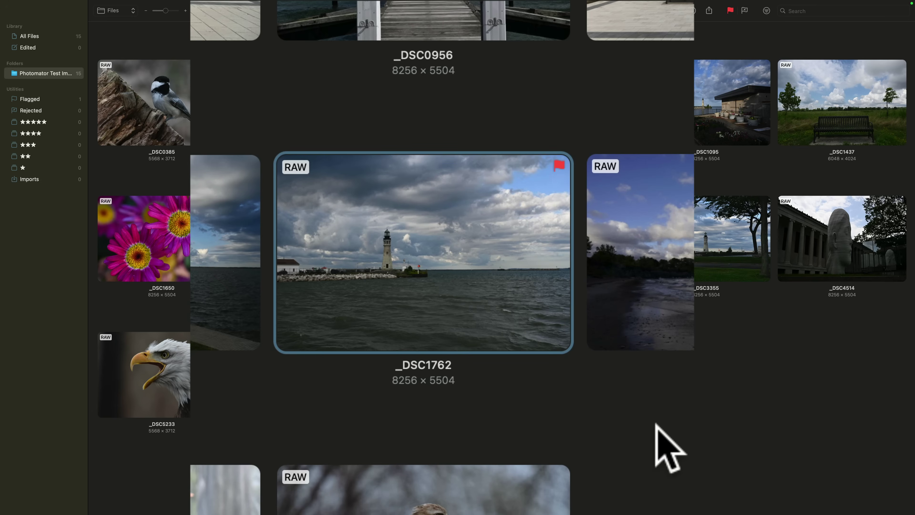
key(x)
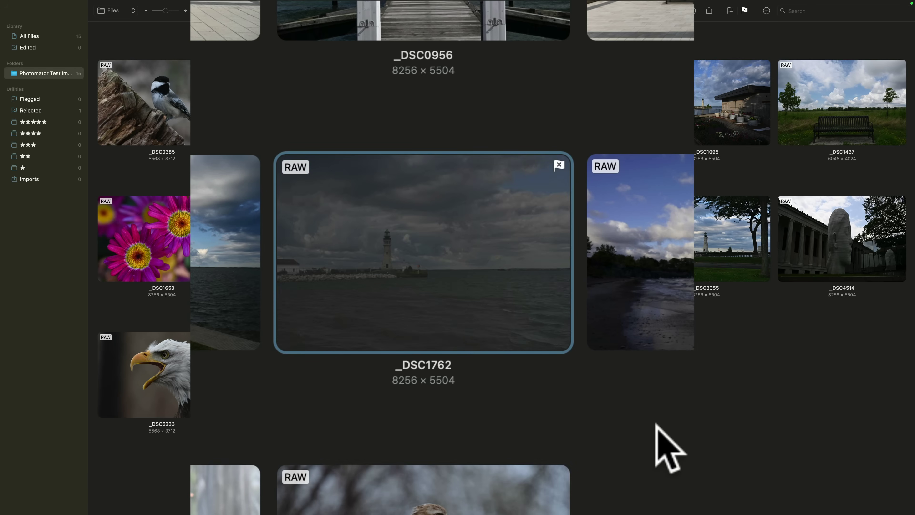
key(u)
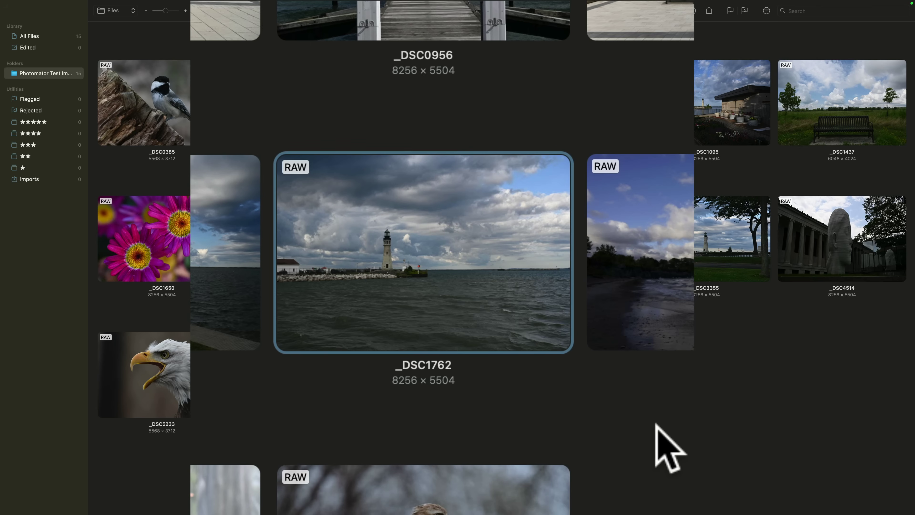
Try four-star and three-star ratings on the lighthouse photo _DSC1762 and remove the rating.
key(4)
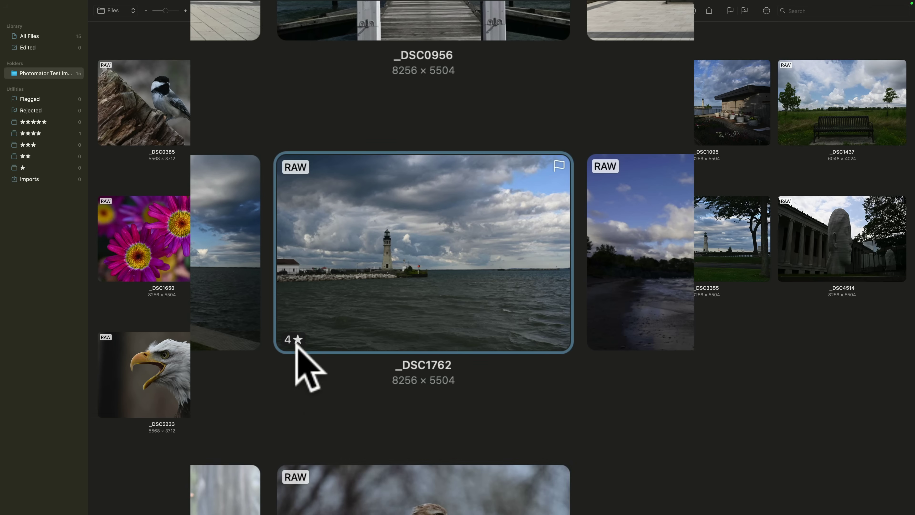
key(3)
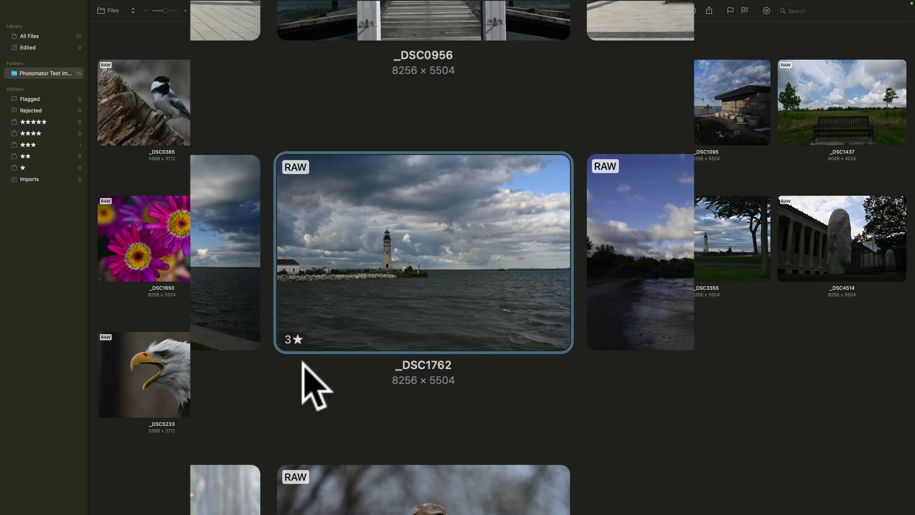
key(0)
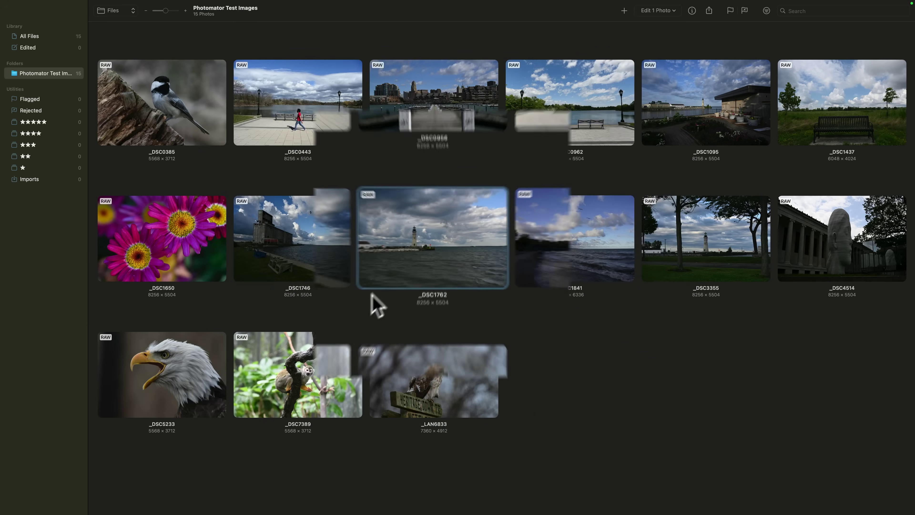
Open the monkey photo _DSC7389 and inspect the image noise around the branch and the animal's face up close.
click(313, 375)
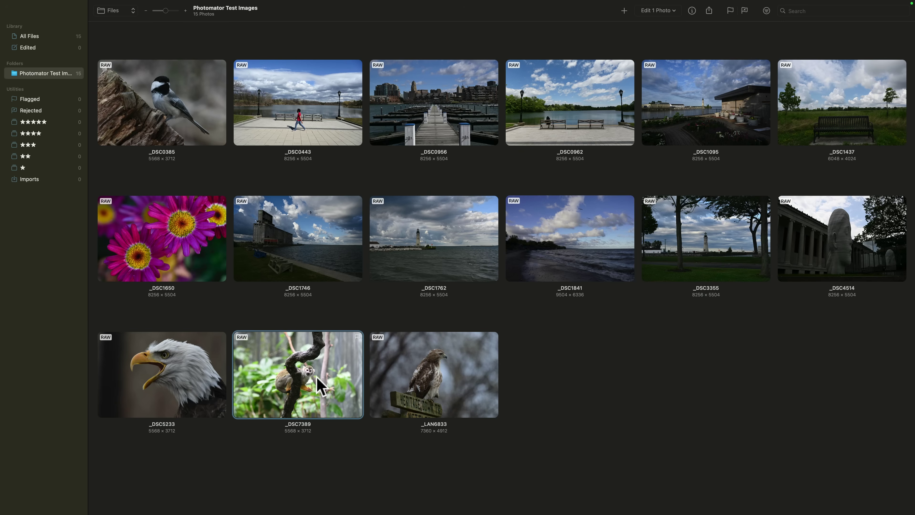
double_click(314, 371)
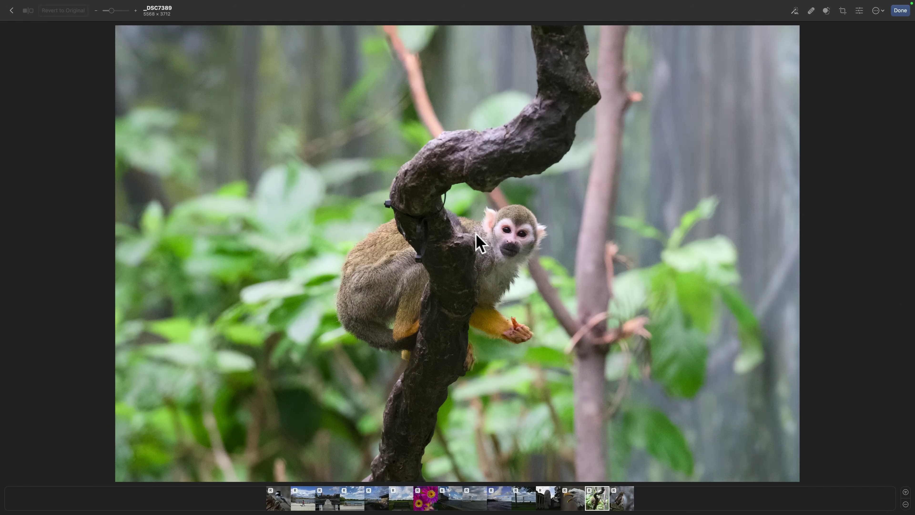
key(super+plus)
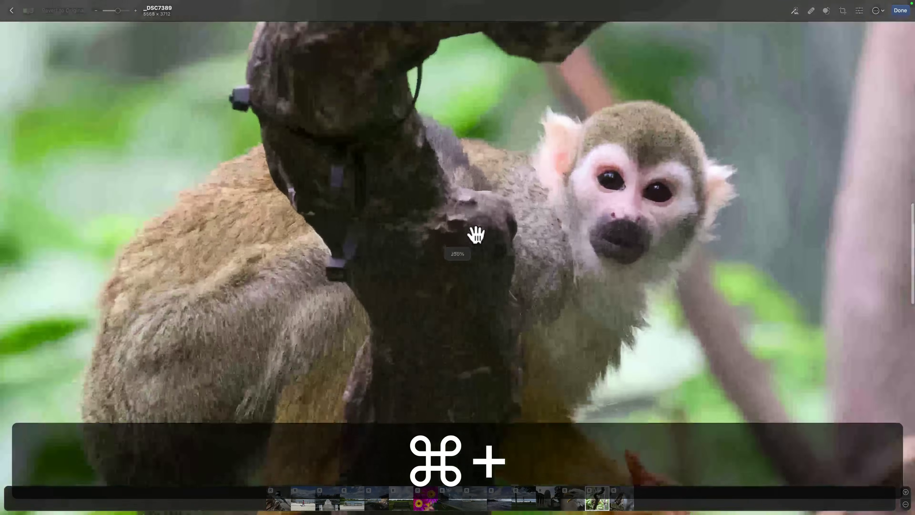
scroll(476, 235, up, 10)
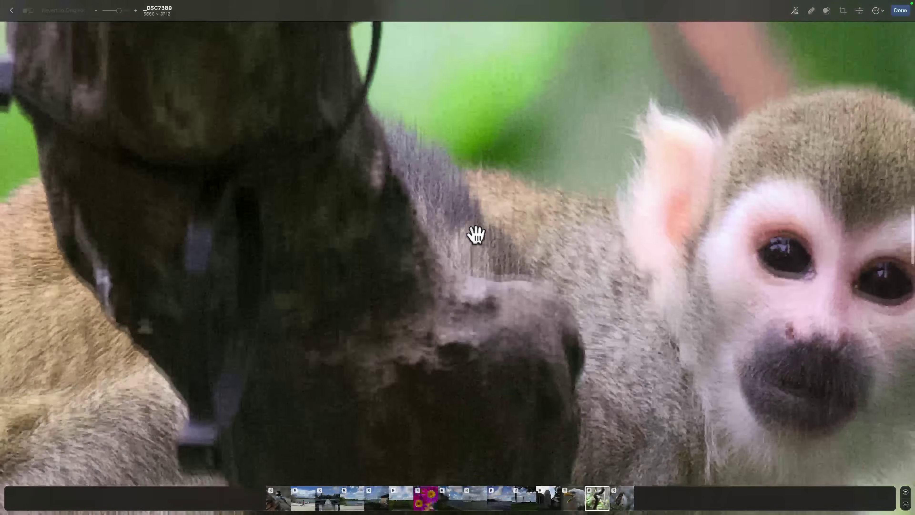
scroll(604, 139, right, 2)
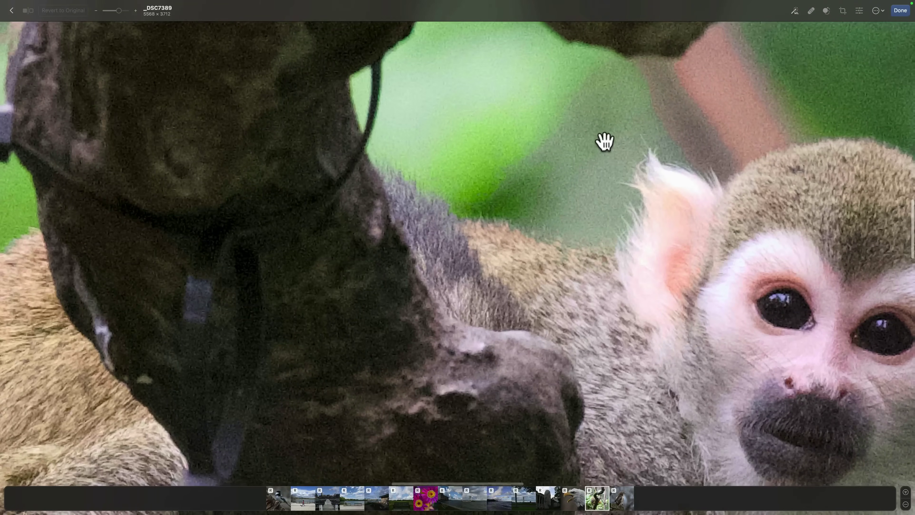
scroll(604, 141, right, 5)
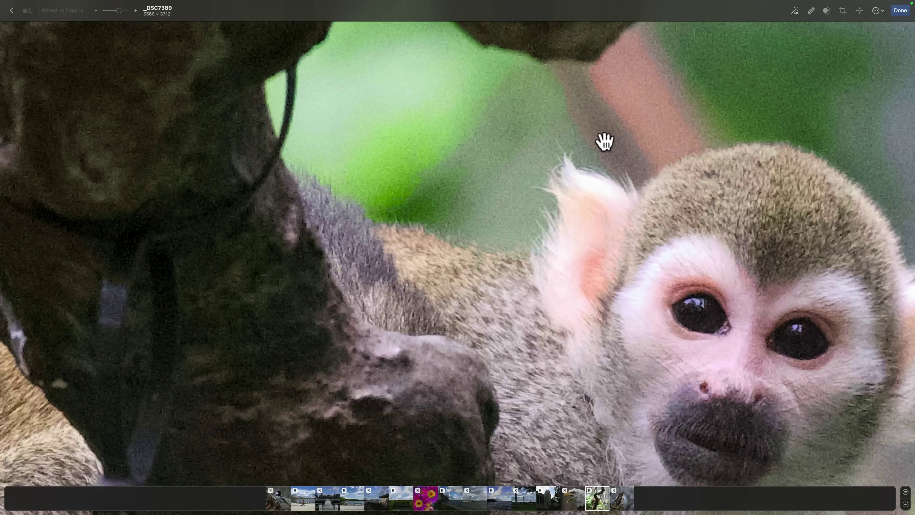
key(super)
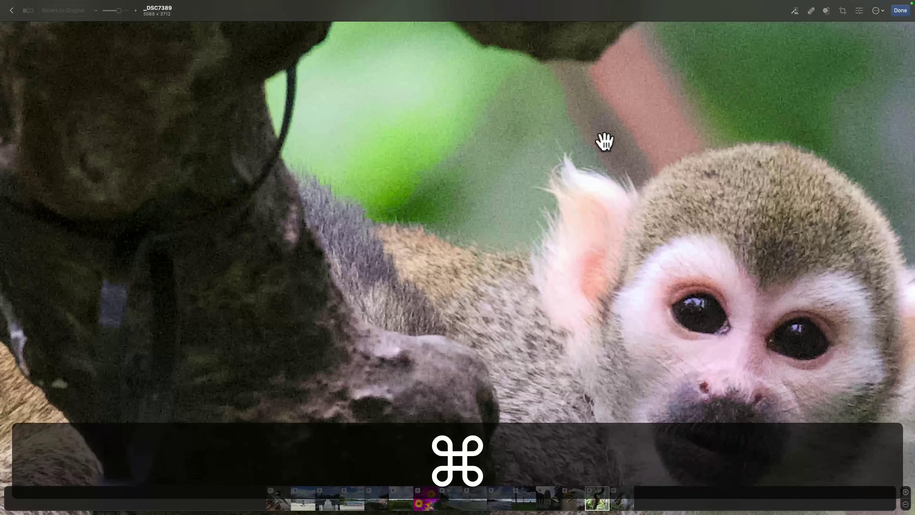
key(super+0)
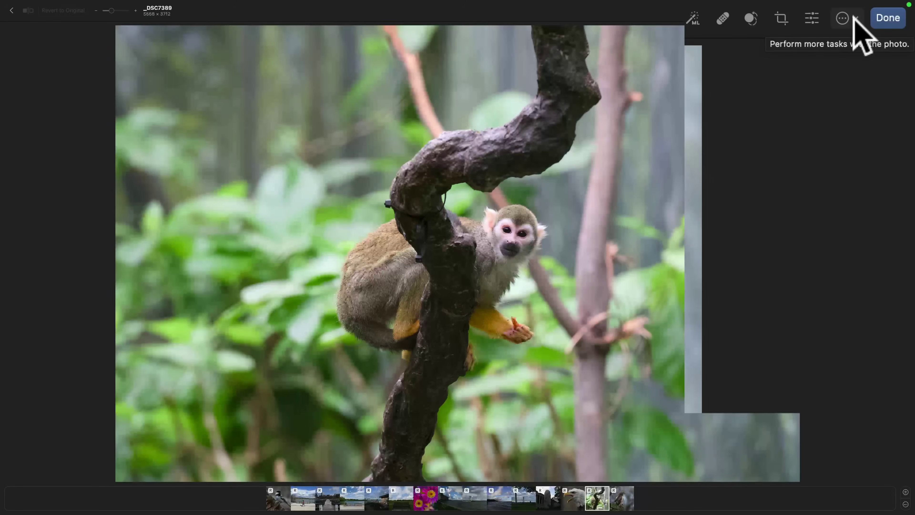
Denoise the monkey photo at 100% intensity, comparing the before and after at 400% zoom before applying it.
click(855, 18)
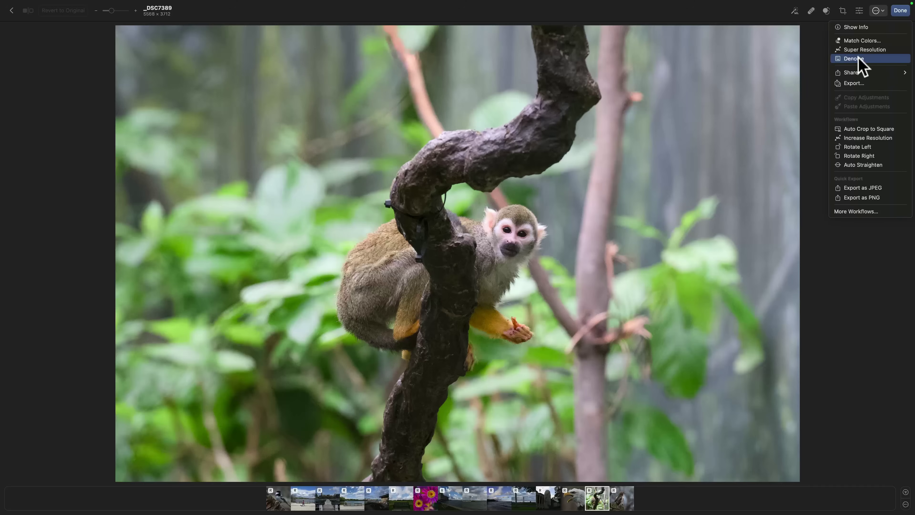
click(858, 58)
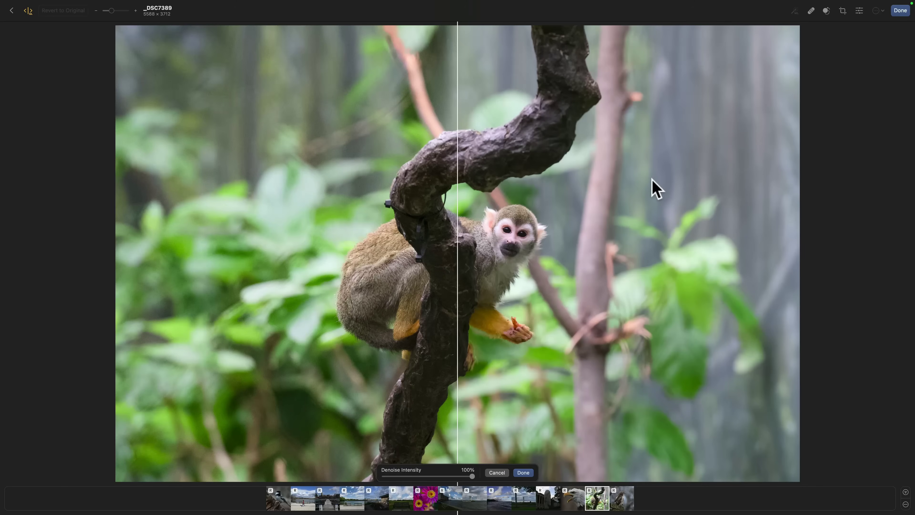
mouse_move(457, 242)
mouse_down()
mouse_move(562, 238)
mouse_move(414, 231)
mouse_move(453, 233)
mouse_up()
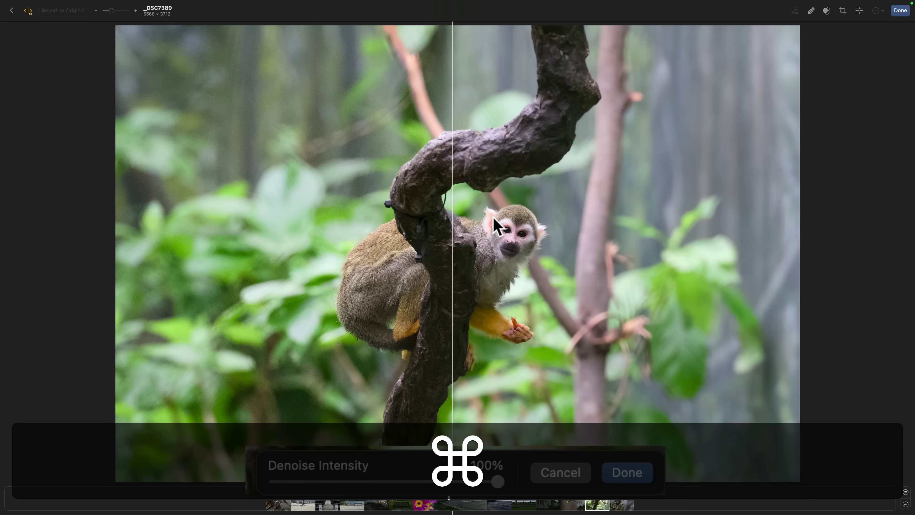
key(super+plus)
key(super+plus)
key(super+plus)
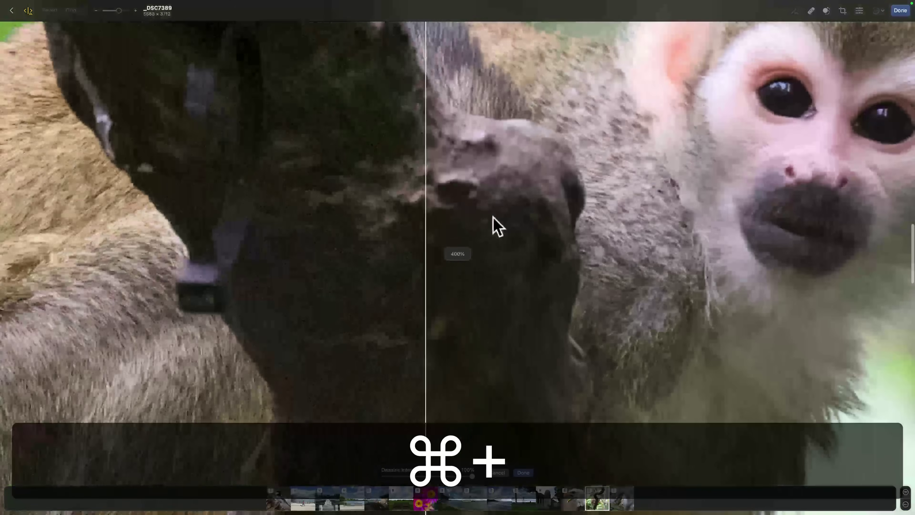
scroll(493, 217, up, 5)
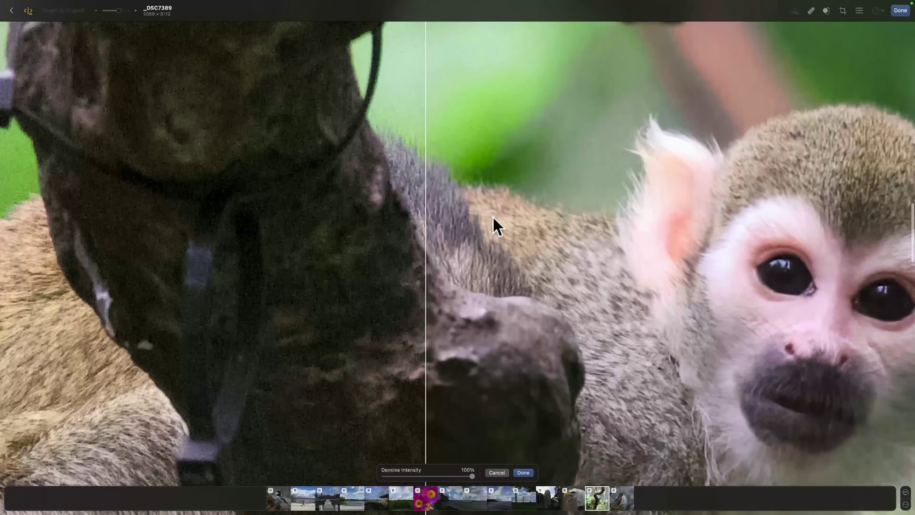
drag(425, 263, 474, 199)
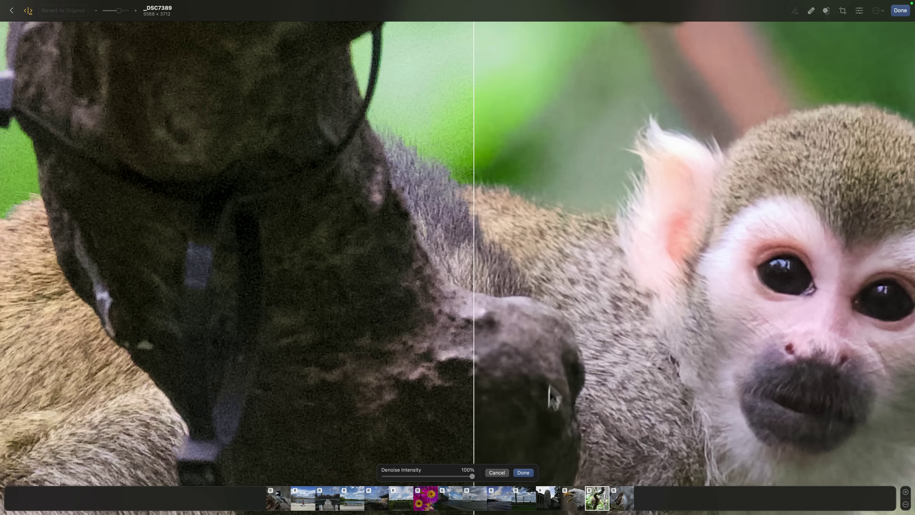
click(523, 472)
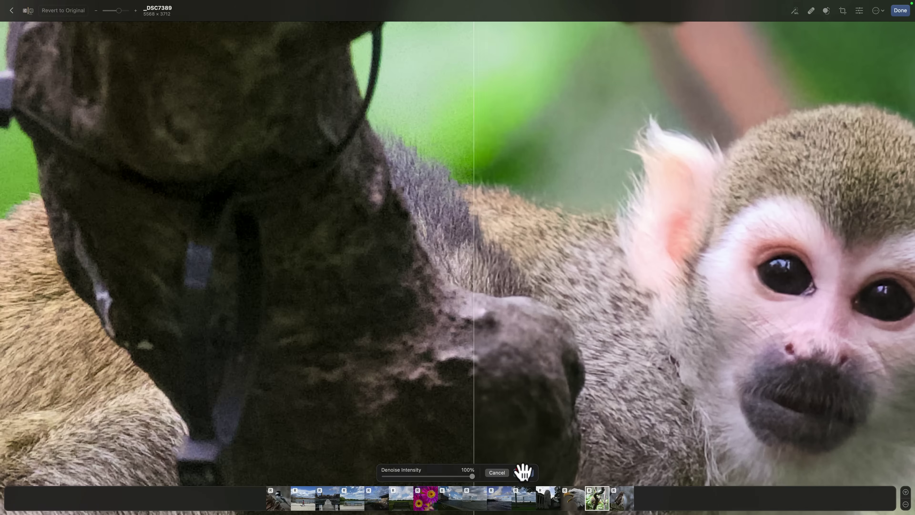
key(super)
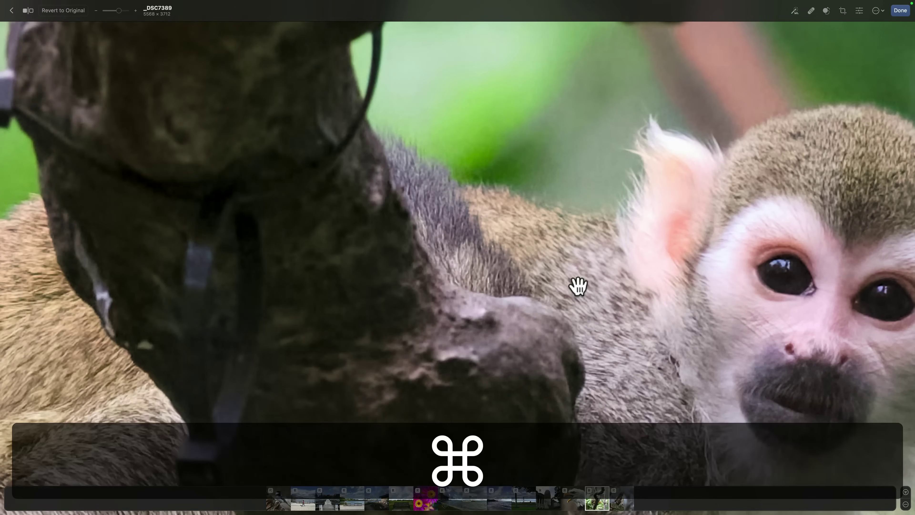
key(super+0)
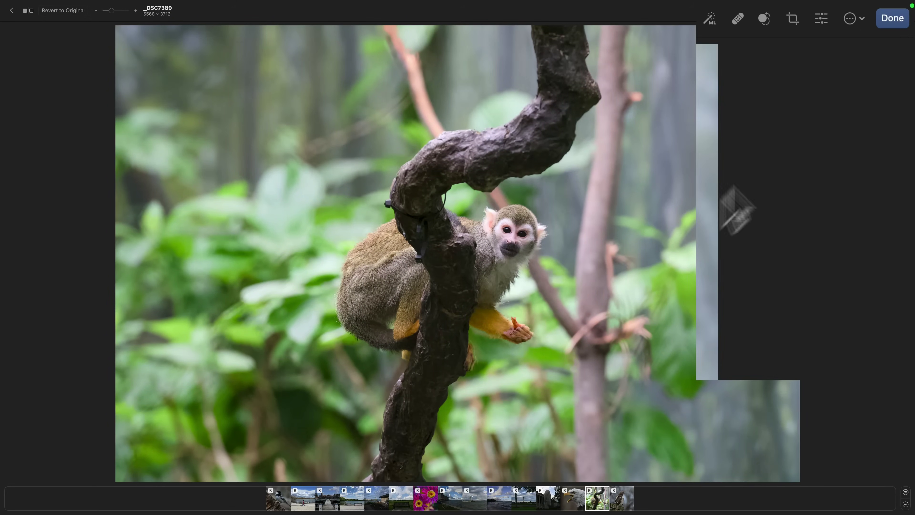
Try Auto Crop on the monkey photo and reset the crop.
click(796, 23)
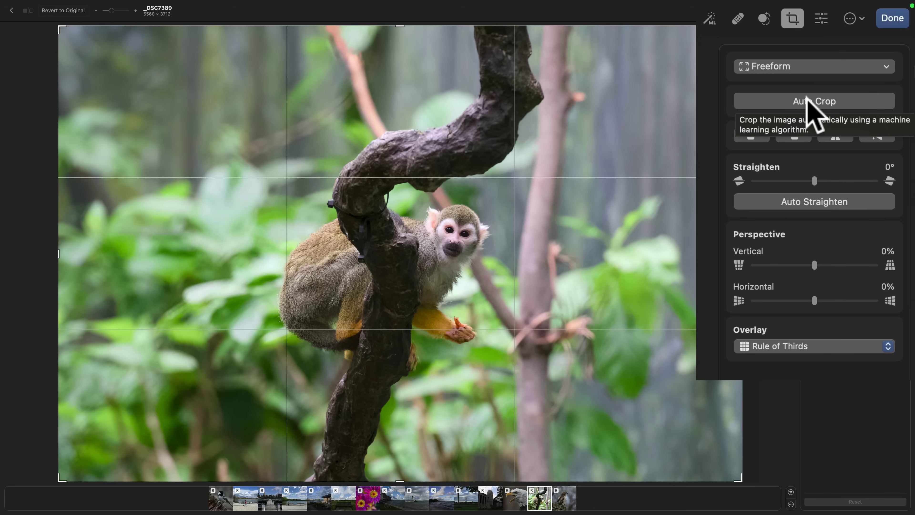
click(813, 103)
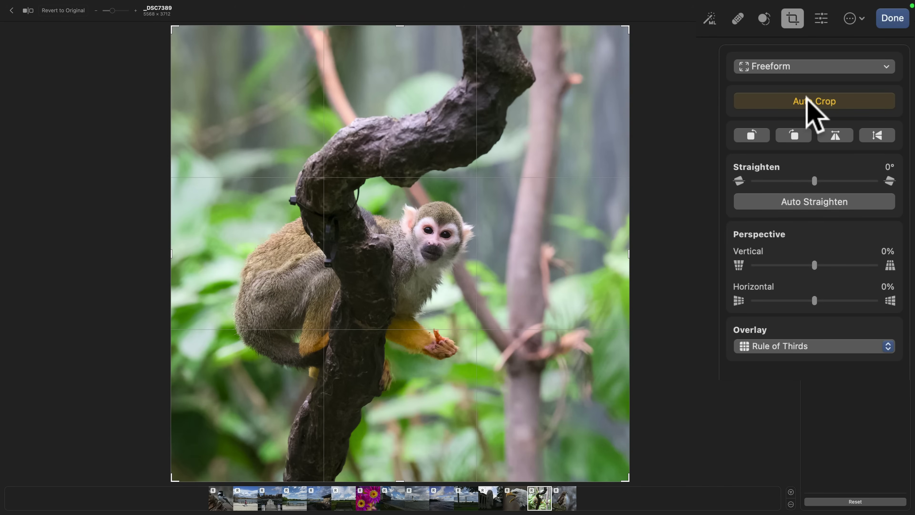
click(855, 502)
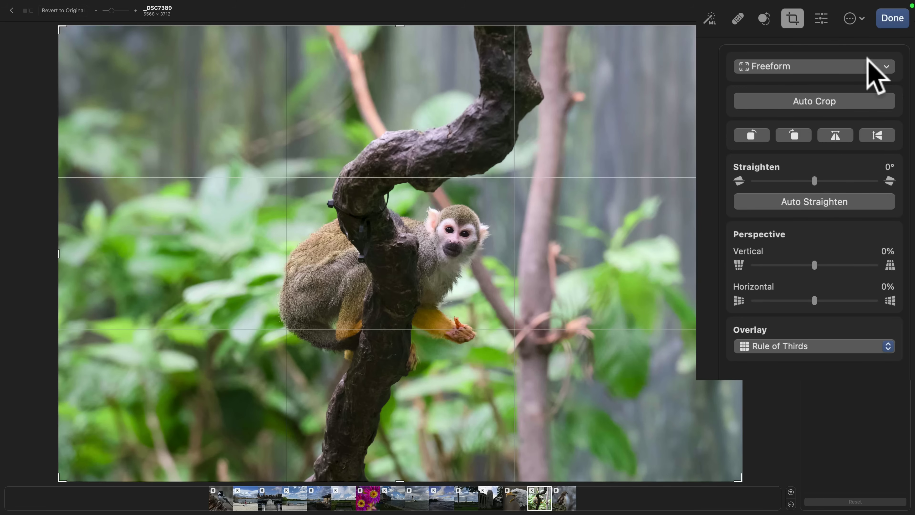
Try the Square and 4:5 aspect ratios on the monkey photo's crop and reset the crop.
mouse_move(743, 26)
mouse_down()
mouse_move(715, 51)
mouse_move(759, 20)
mouse_up()
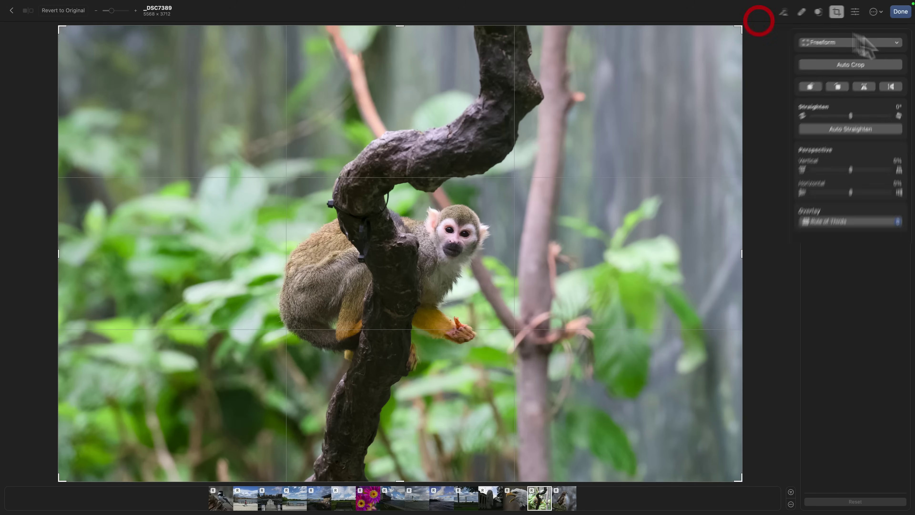
click(861, 42)
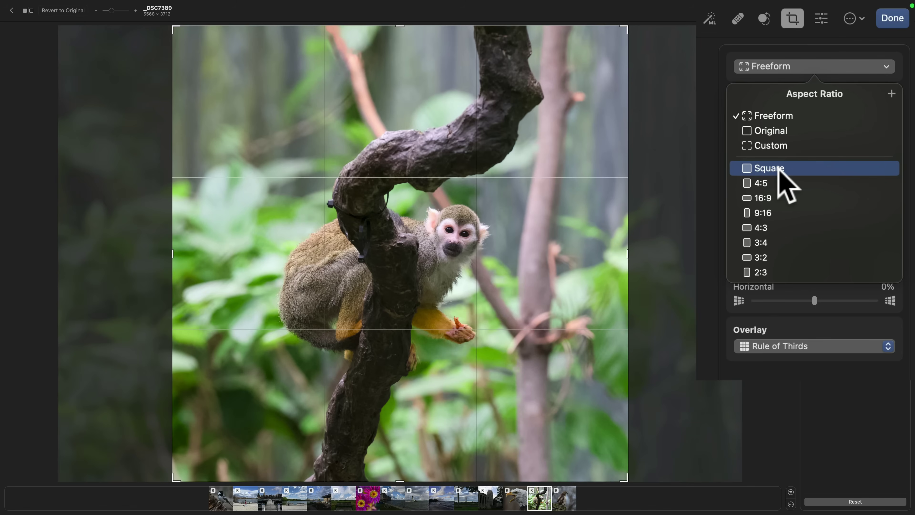
click(774, 183)
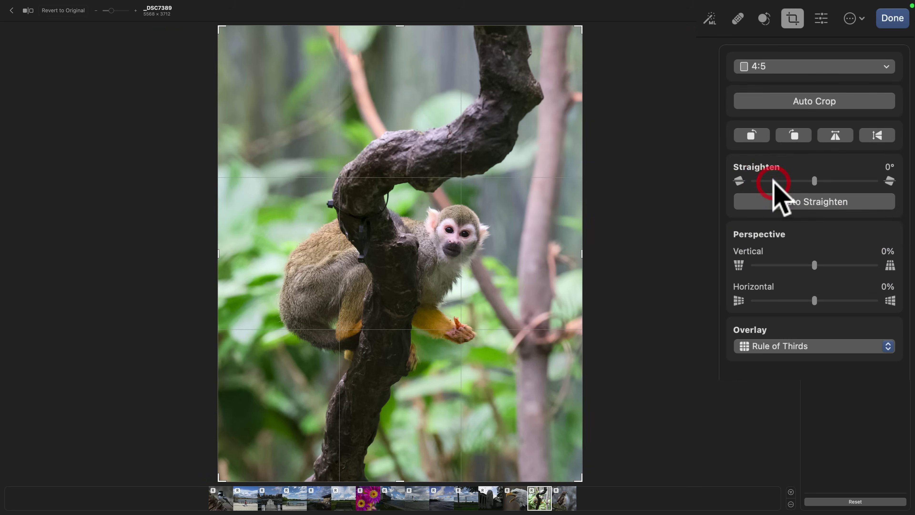
click(794, 65)
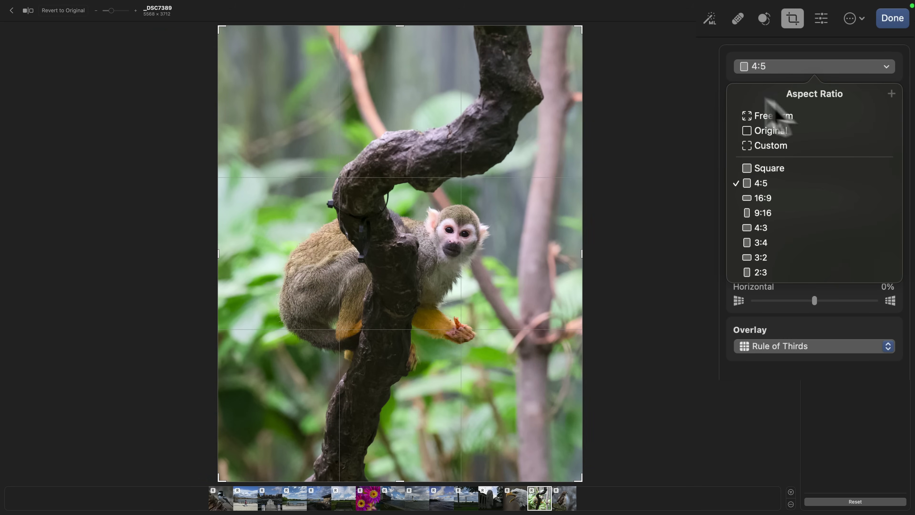
click(760, 186)
click(821, 106)
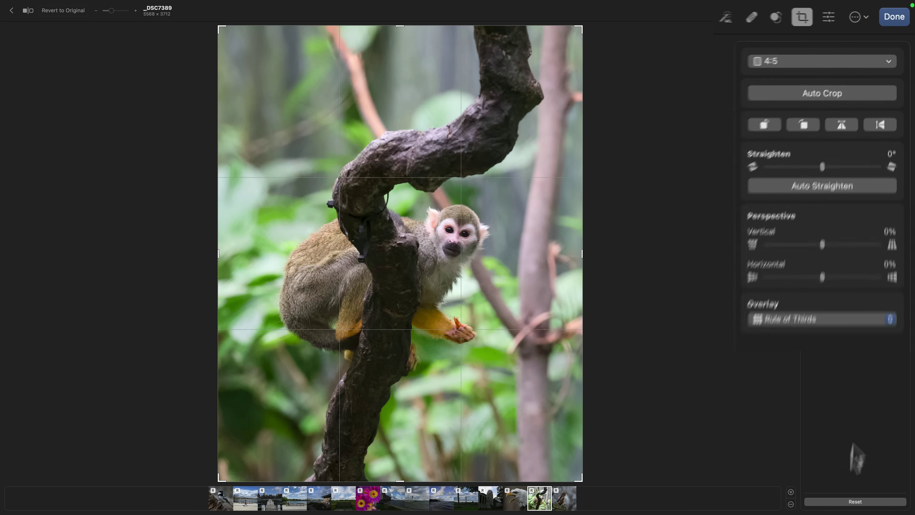
click(855, 501)
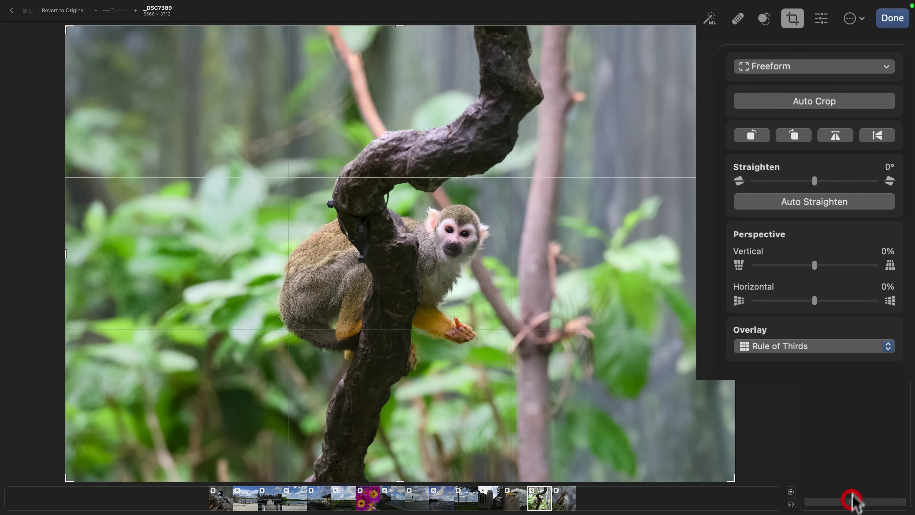
Try a custom crop ratio on the monkey photo with width 5 and height 4.
click(817, 66)
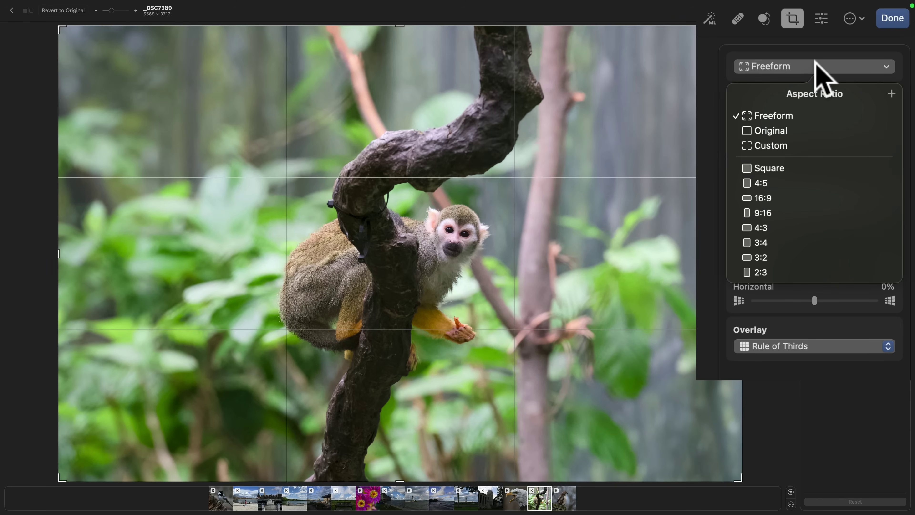
click(780, 146)
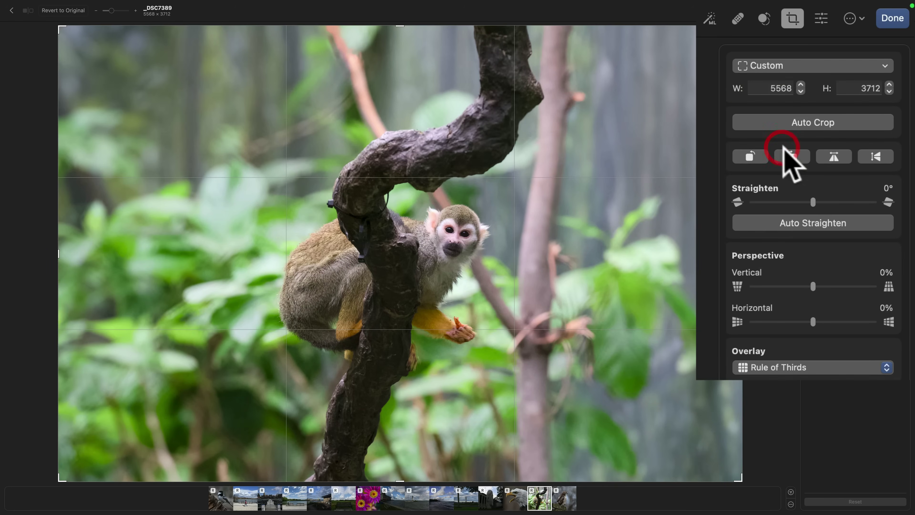
click(785, 89)
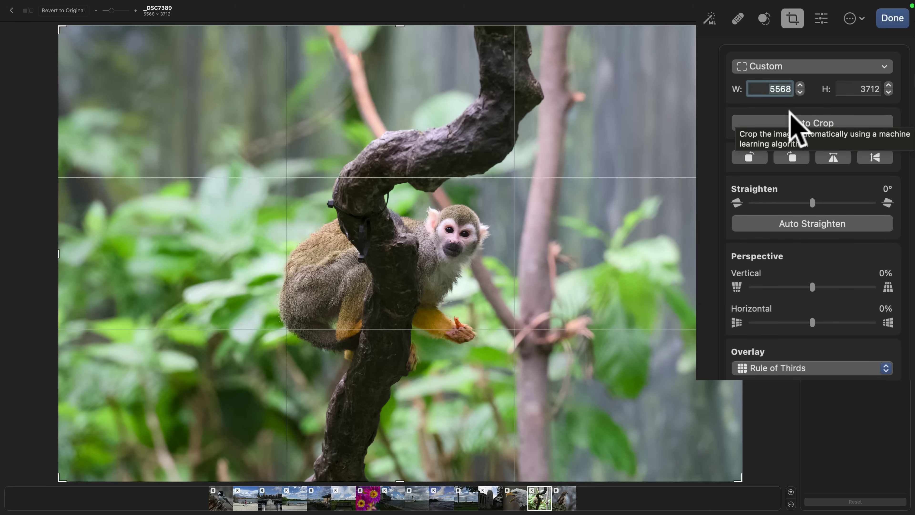
text(5)
click(866, 89)
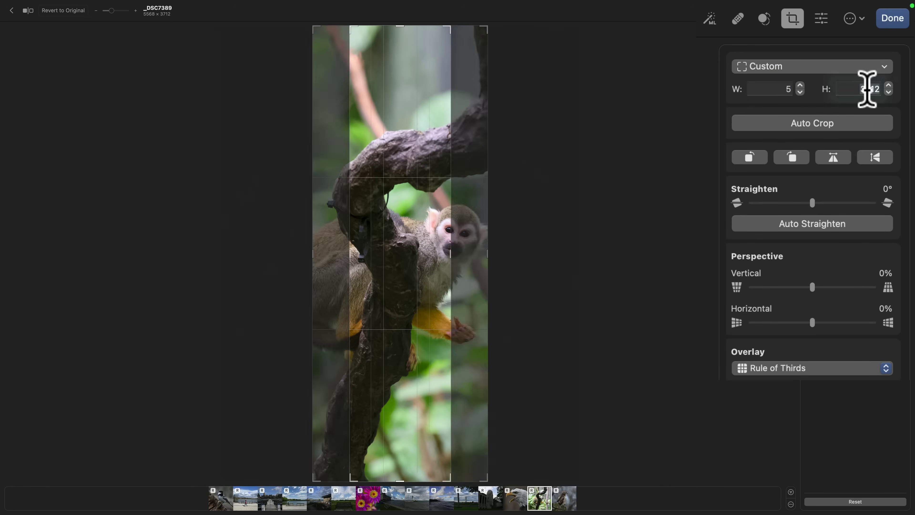
click(867, 89)
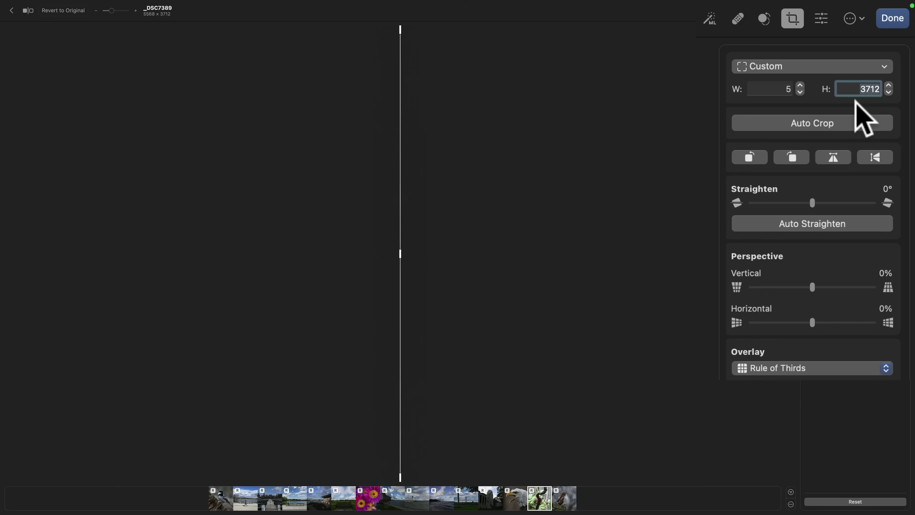
text(4)
key(Tab)
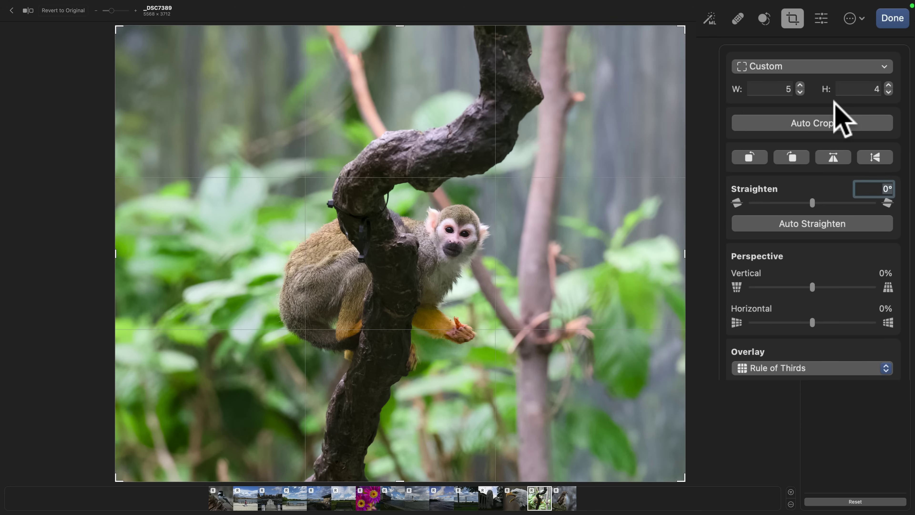
Crop the monkey photo at a 4:5 ratio tightly around the animal's face and outstretched hand, and finish editing.
click(835, 66)
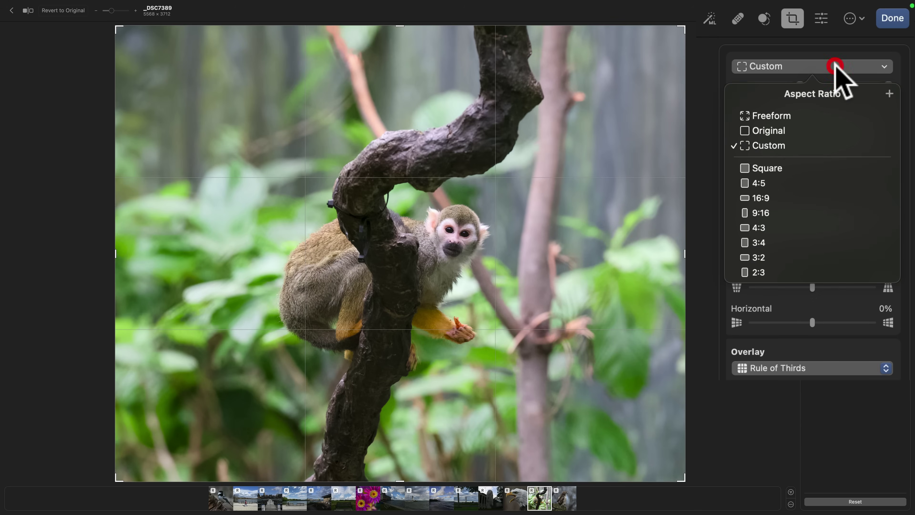
click(784, 182)
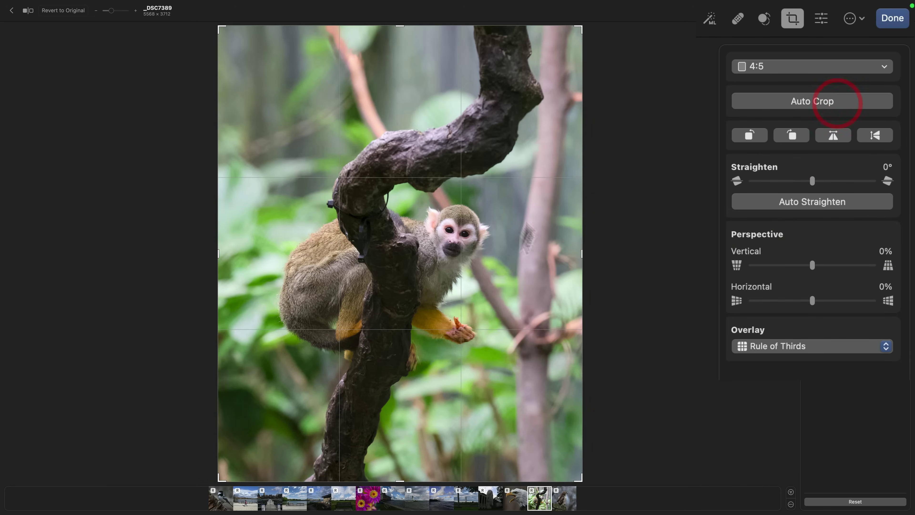
drag(399, 480, 404, 383)
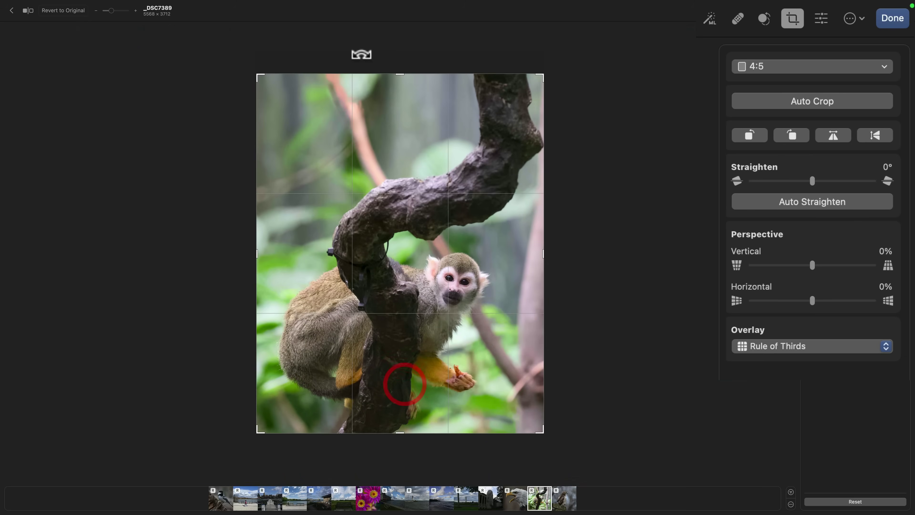
drag(400, 75, 372, 293)
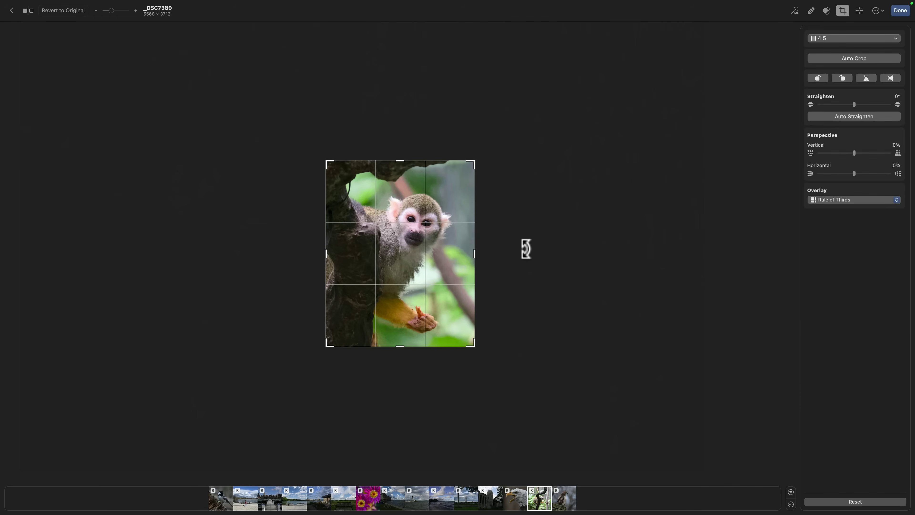
click(900, 10)
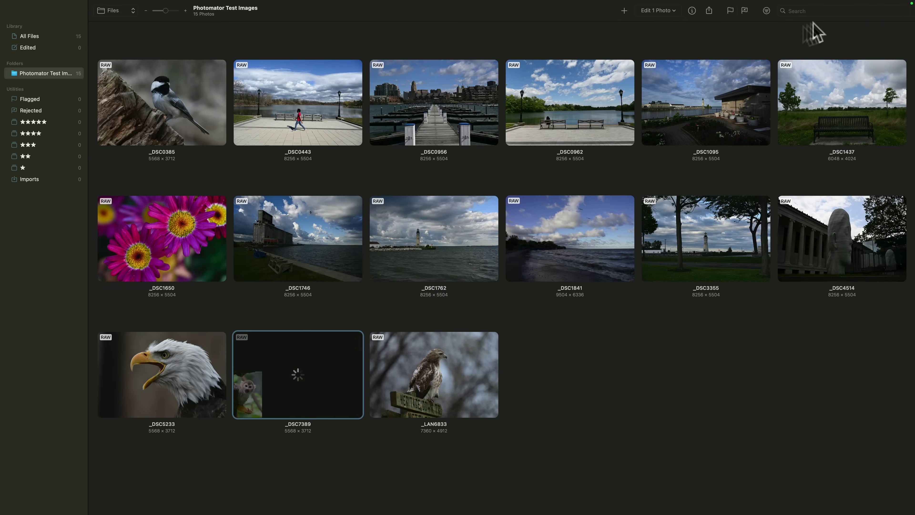
Reopen the monkey photo _DSC7389 for color adjustments and set the white balance gray point on the white fur above its eye.
double_click(299, 372)
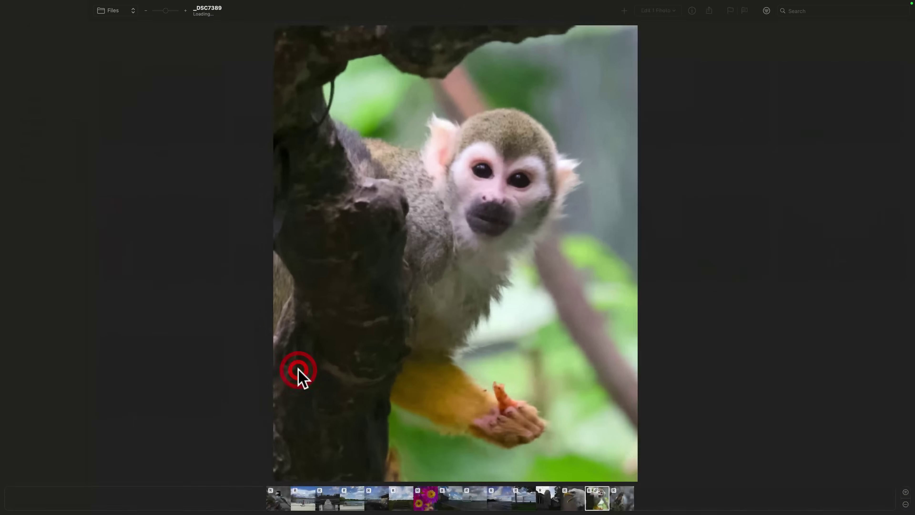
click(841, 11)
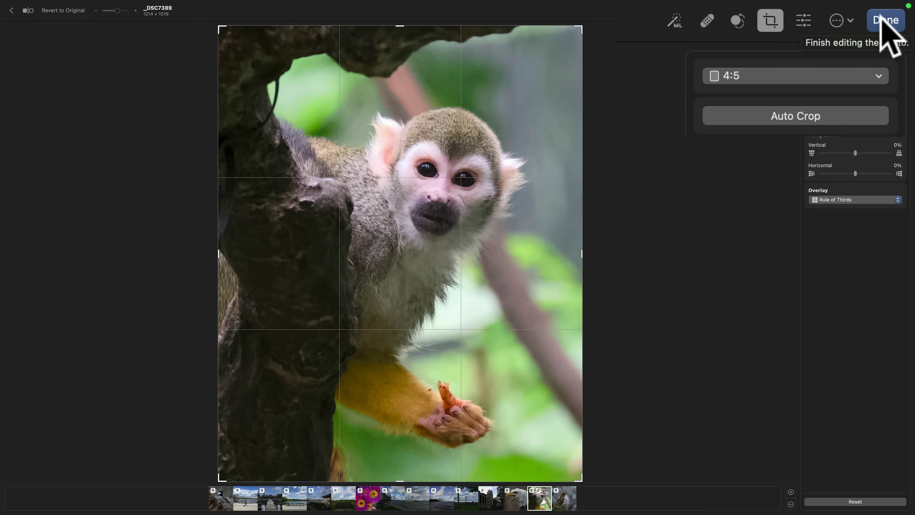
click(804, 21)
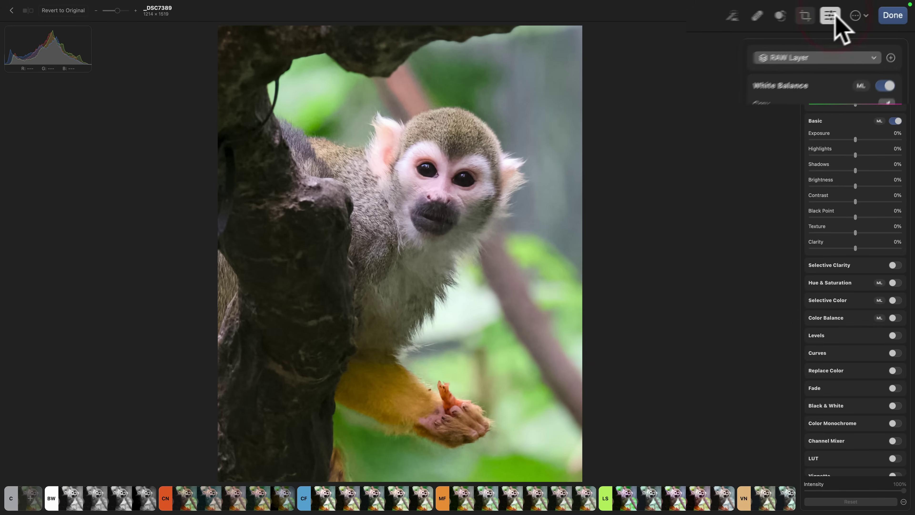
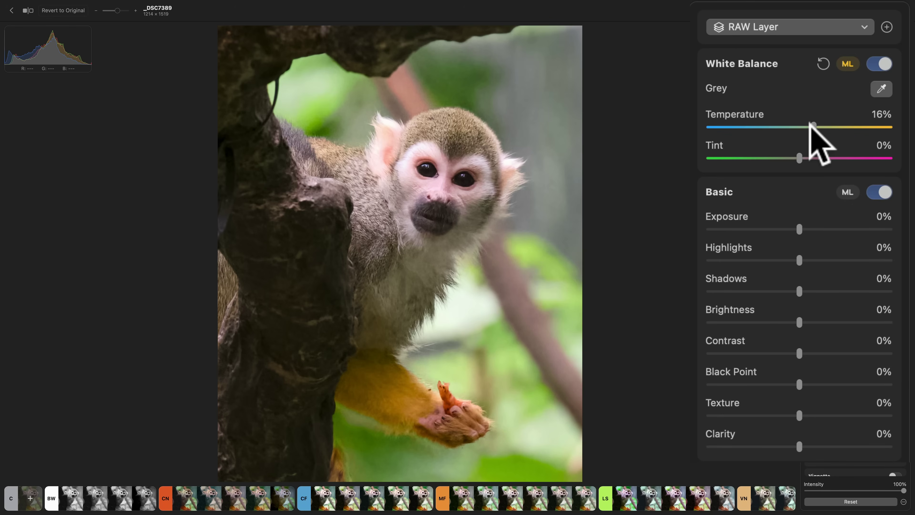
click(882, 88)
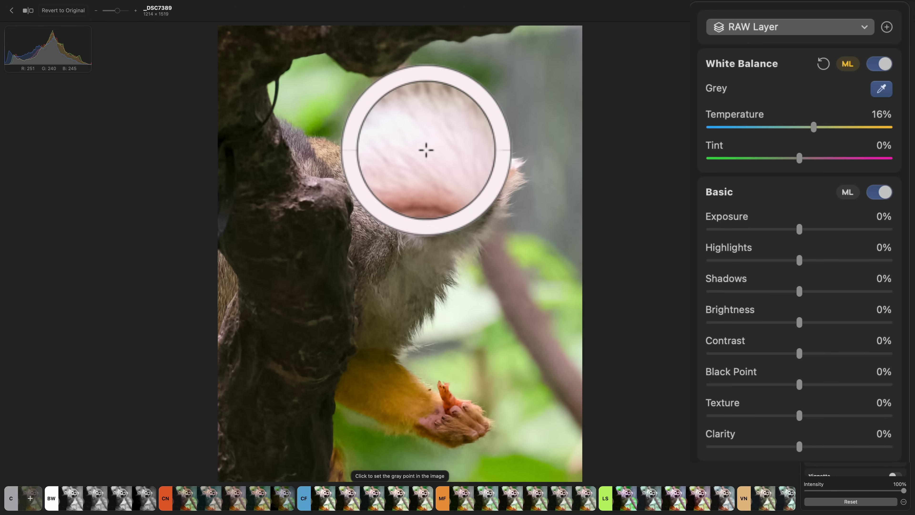
click(426, 150)
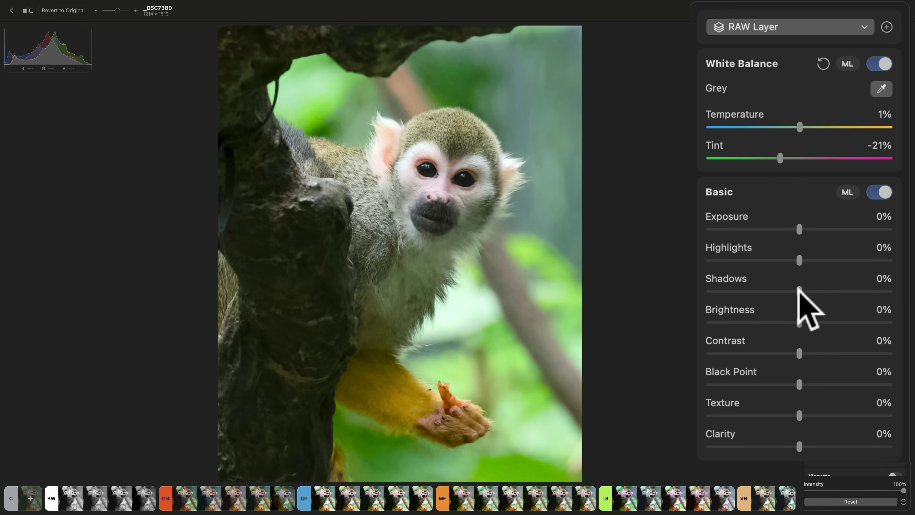
Set the RAW layer's highlights to -61% and its shadows to 35%.
drag(798, 291, 834, 293)
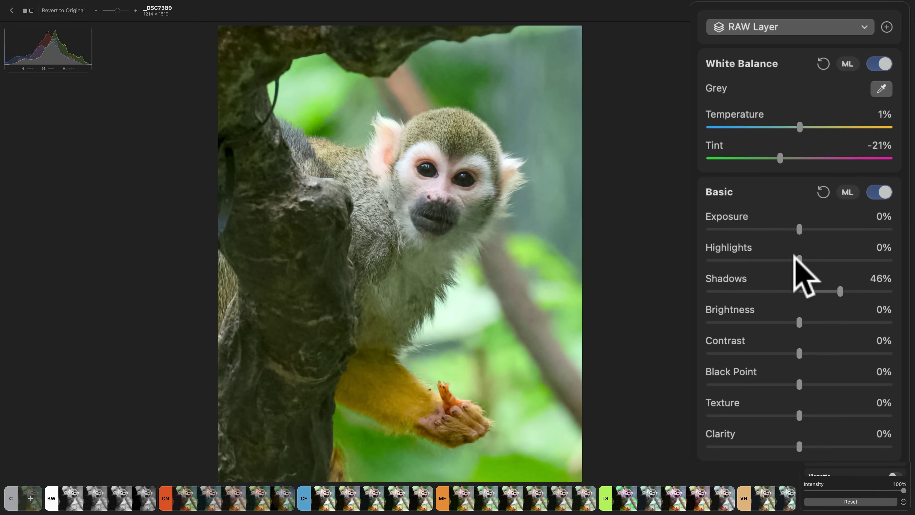
drag(796, 255, 743, 260)
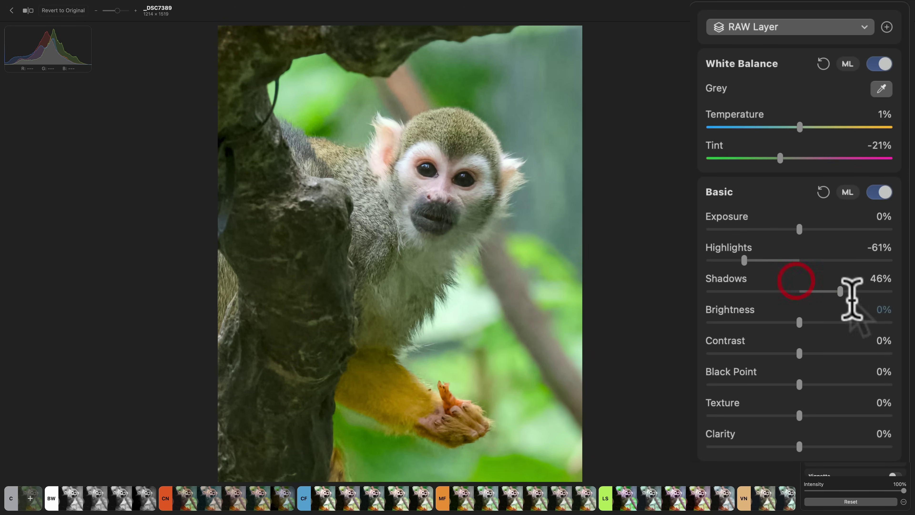
drag(841, 290, 831, 290)
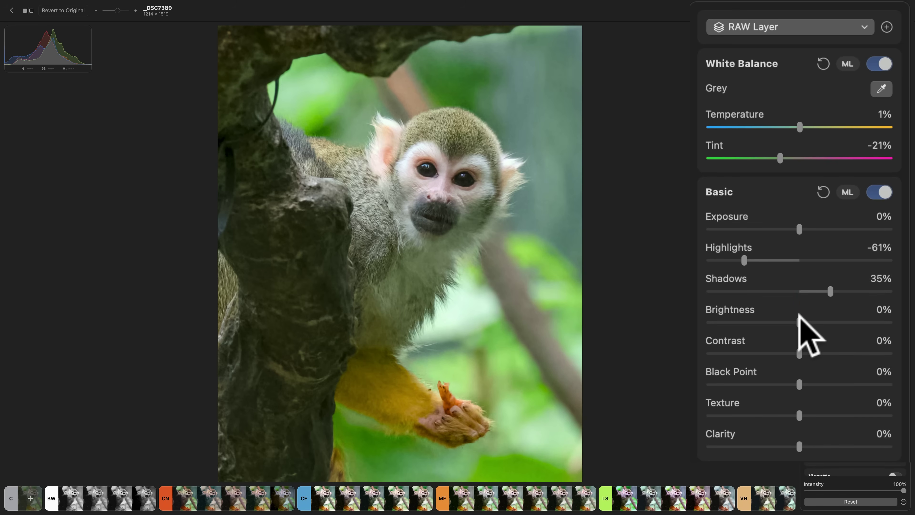
Try a slight brightness change and an exposure of 118%, returning each to 0%.
mouse_move(797, 312)
mouse_down()
mouse_move(835, 314)
mouse_move(798, 318)
mouse_up()
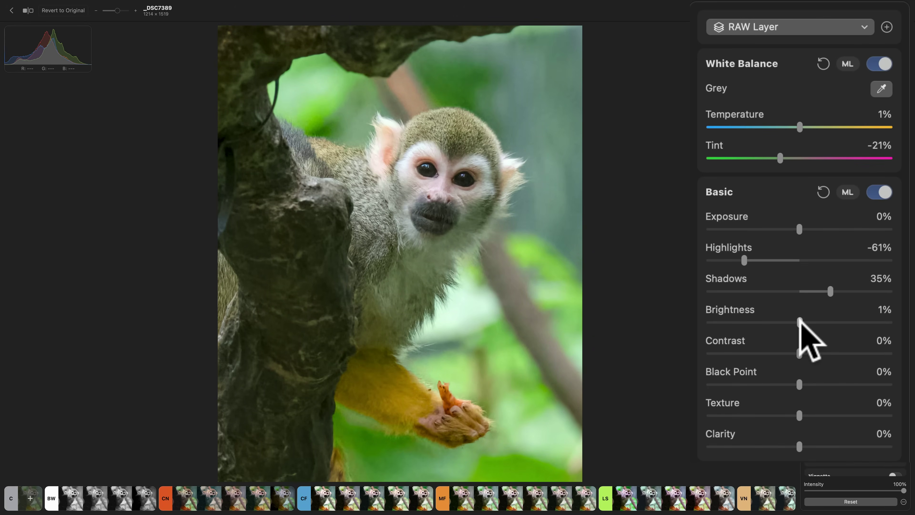
click(795, 272)
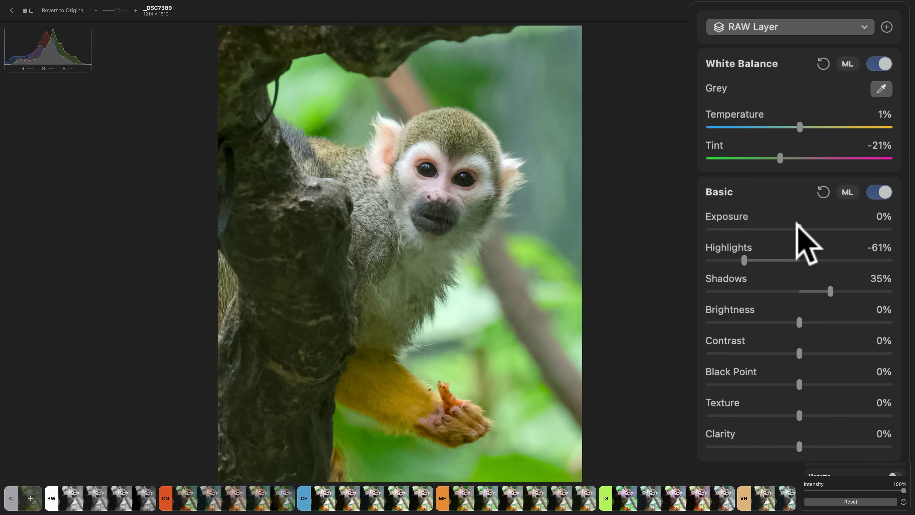
drag(796, 224, 846, 223)
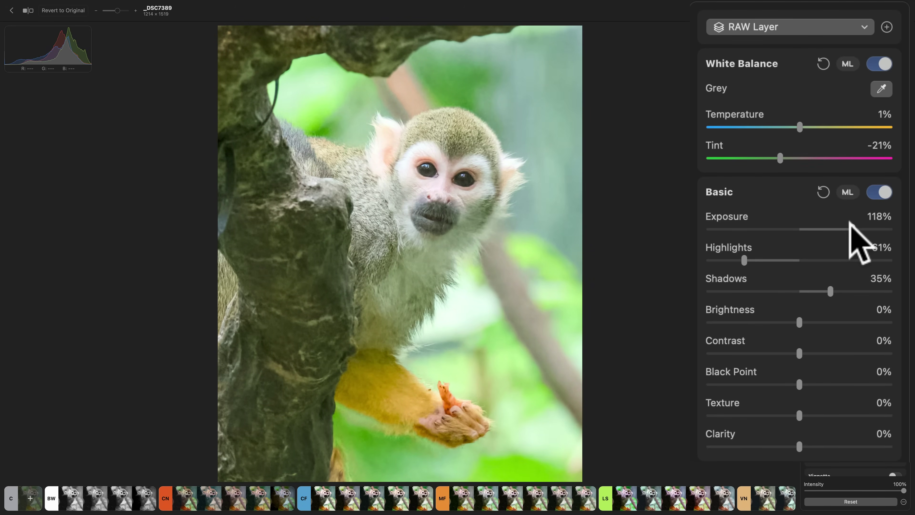
drag(849, 223, 797, 231)
scroll(800, 229, down, 1)
click(799, 221)
double_click(798, 208)
scroll(802, 217, down, 1)
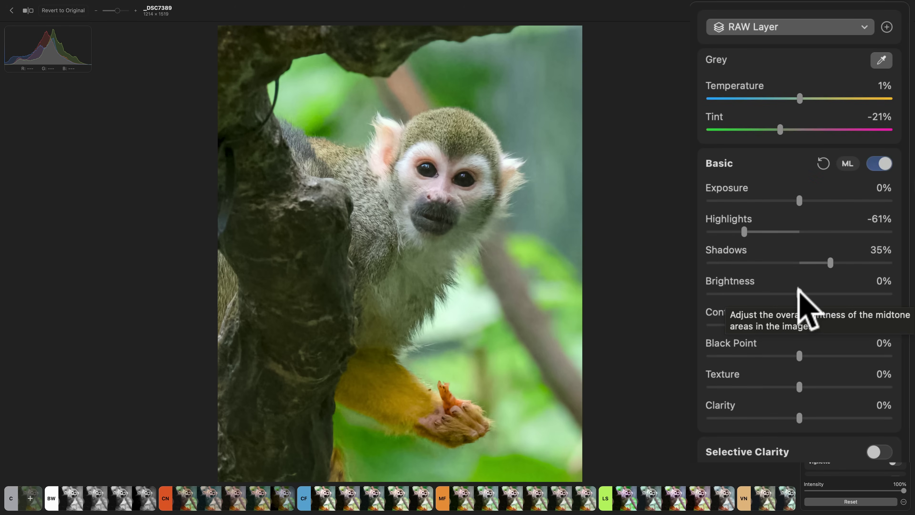
Set the RAW layer's brightness to -4% and its contrast to 9%.
mouse_move(797, 288)
mouse_down()
mouse_move(839, 293)
mouse_move(794, 300)
mouse_move(795, 293)
mouse_up()
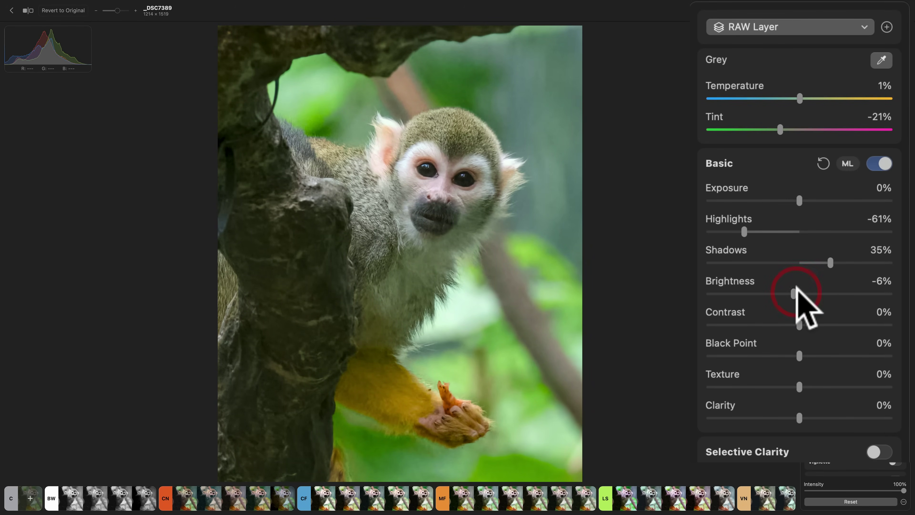
drag(795, 290, 801, 353)
scroll(799, 355, up, 2)
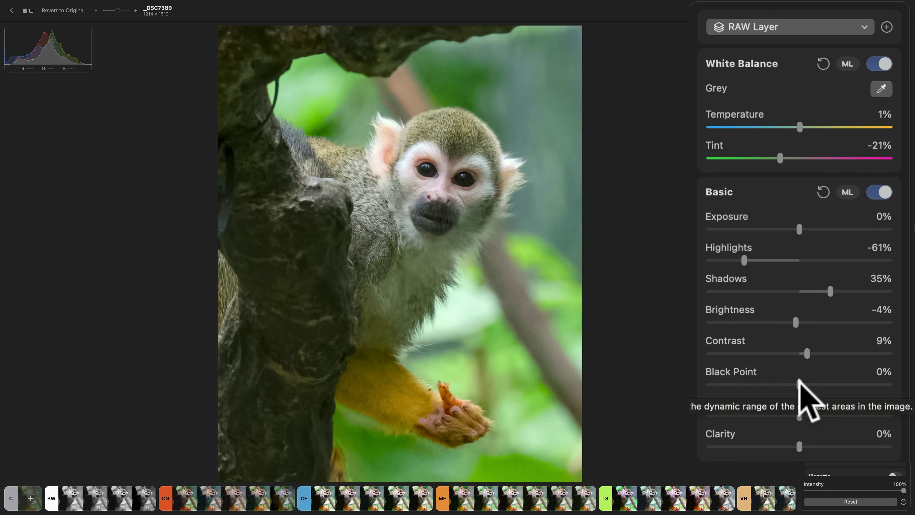
Set the RAW layer's black point to 6% and adjust the texture and clarity.
mouse_move(802, 381)
mouse_down()
mouse_move(873, 383)
mouse_move(770, 382)
mouse_move(805, 382)
mouse_up()
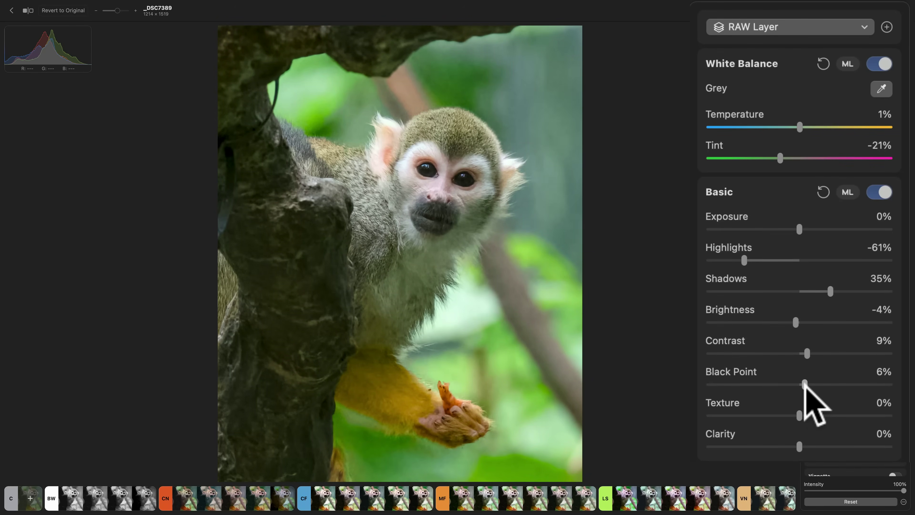
drag(805, 383, 804, 382)
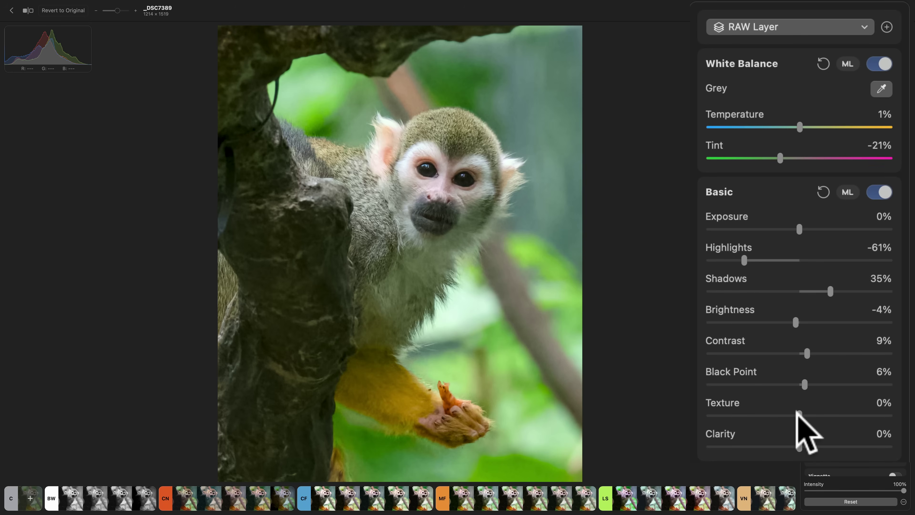
drag(798, 412, 800, 439)
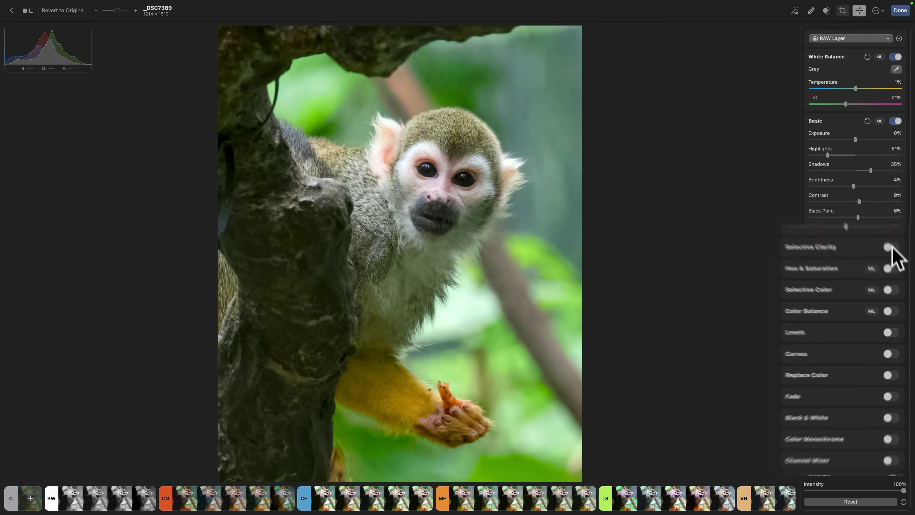
Check the Selective Clarity options and switch them back off, and enable Hue & Saturation with vibrance at 7%.
click(875, 138)
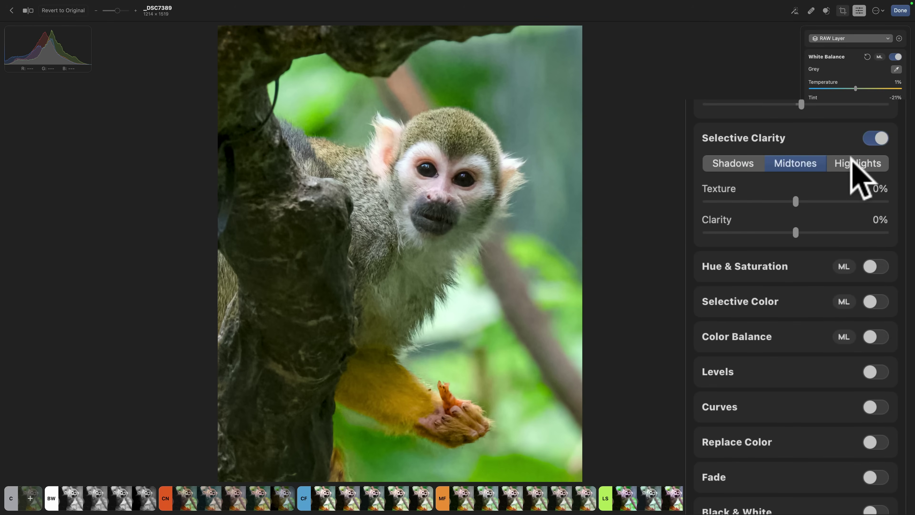
click(874, 138)
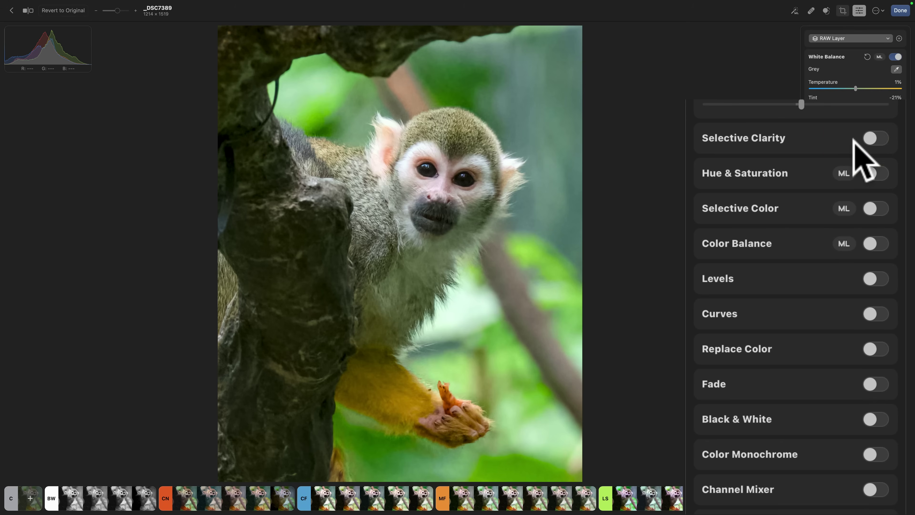
click(876, 173)
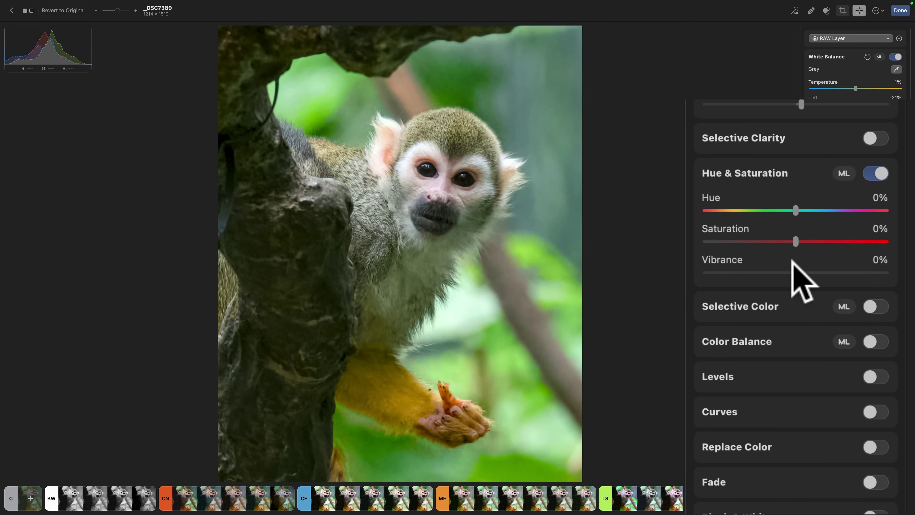
drag(800, 271, 801, 224)
scroll(796, 179, down, 5)
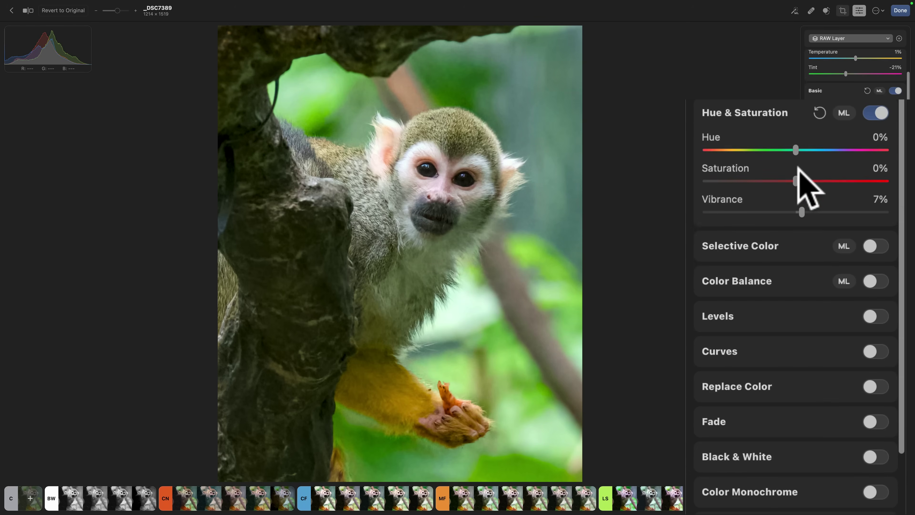
Enable Selective Color and set the saturation of the yellows to -24%.
click(877, 115)
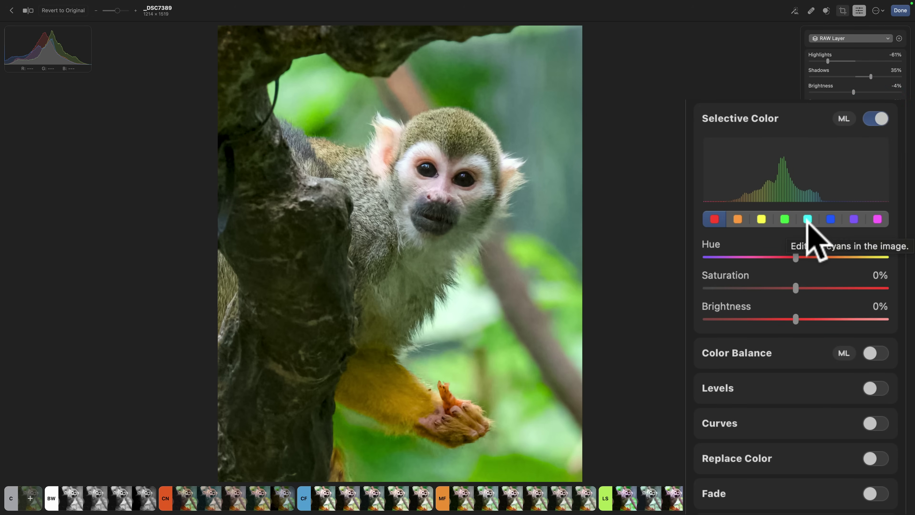
click(762, 219)
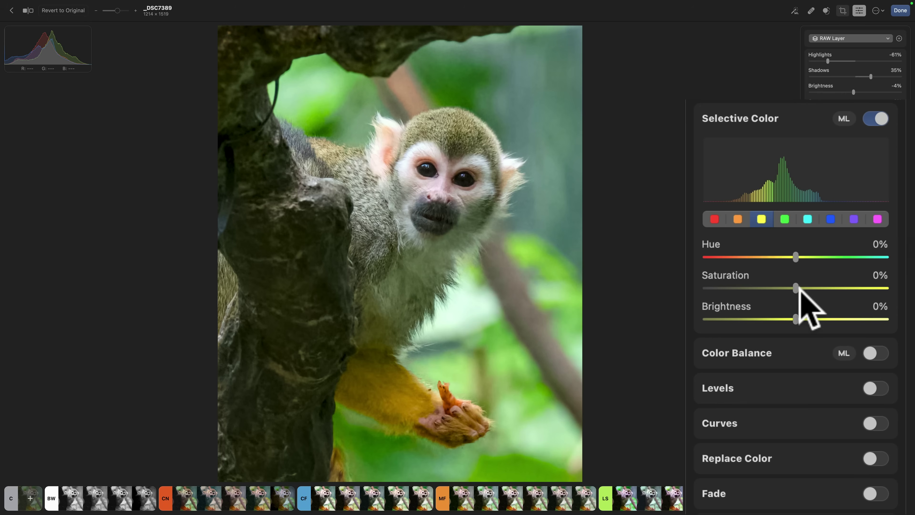
drag(796, 287, 774, 288)
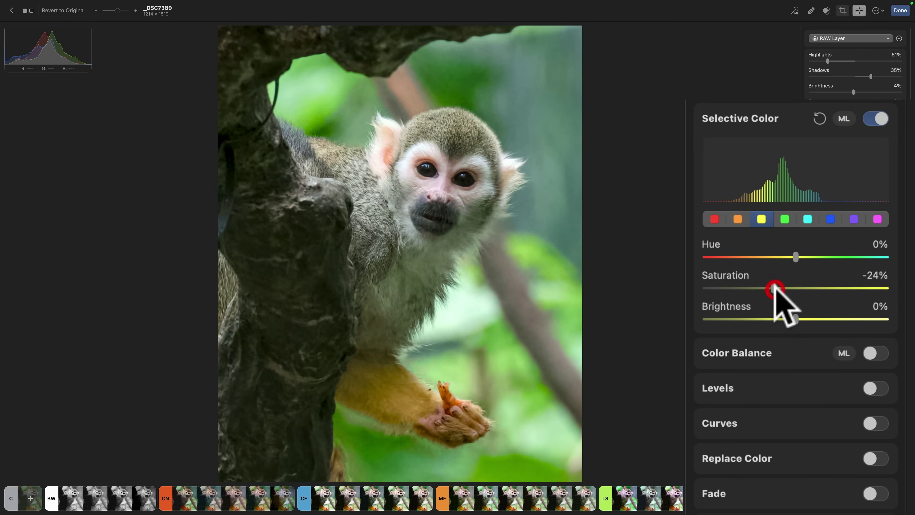
Enable Color Balance to view its 3-Way Color wheels and switch it back off.
scroll(786, 142, down, 5)
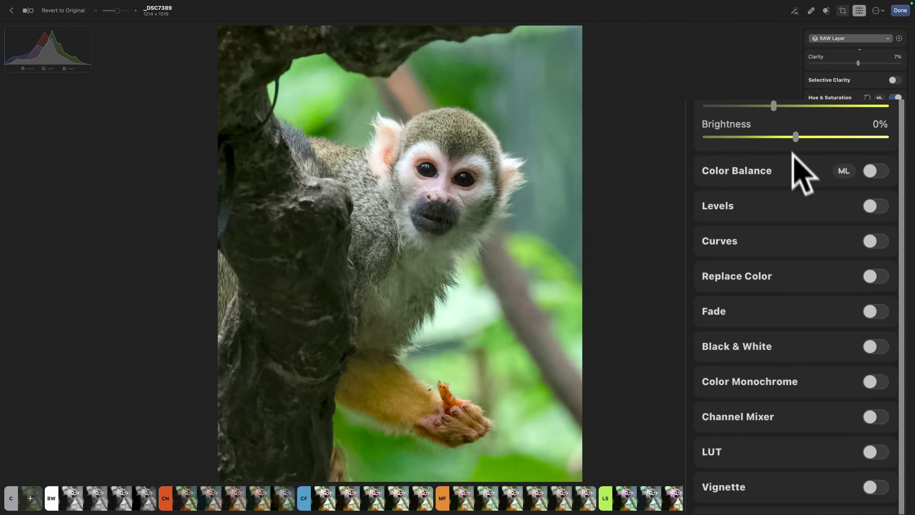
click(876, 170)
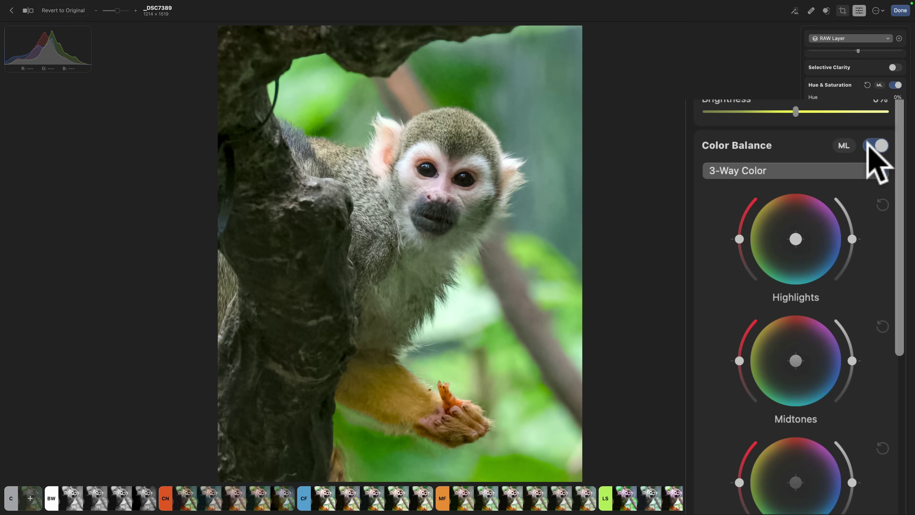
click(876, 146)
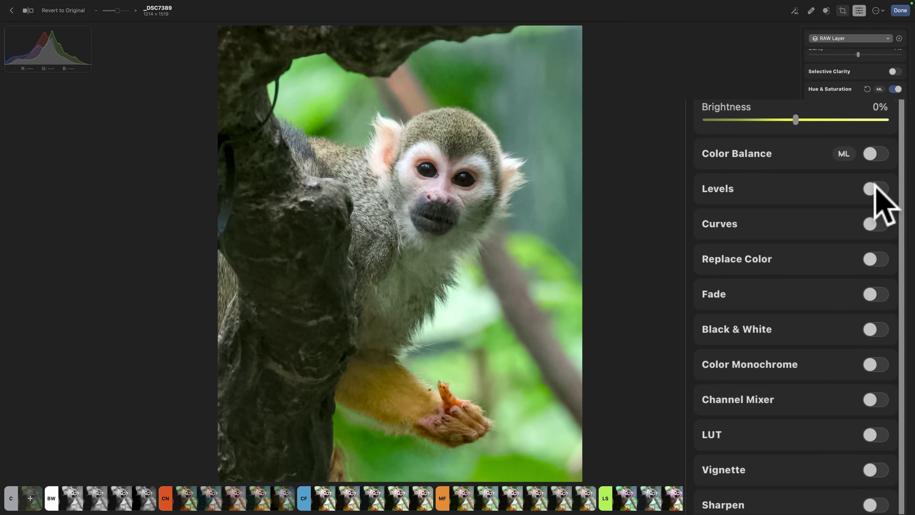
Enable RGB Levels, raise the black point to 3%, lower the white point to brighten the image, and fine-tune the shadows handle.
click(875, 184)
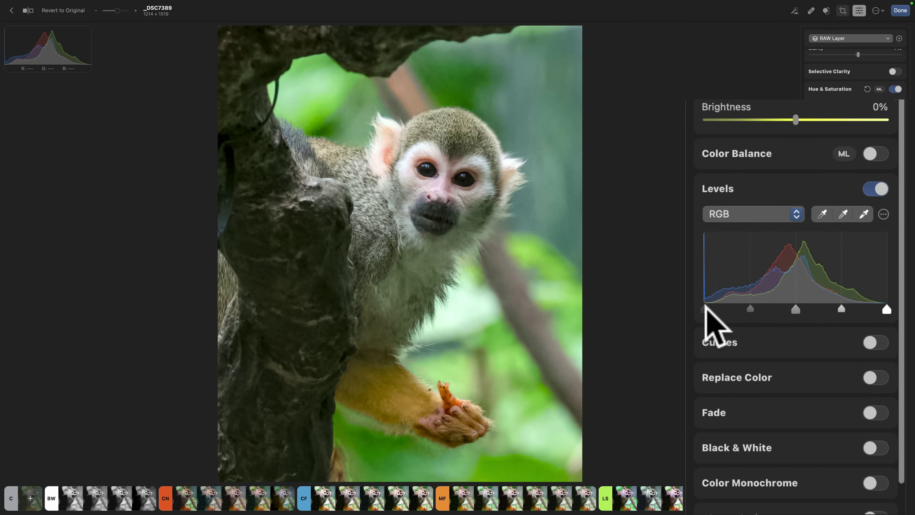
drag(706, 307, 711, 307)
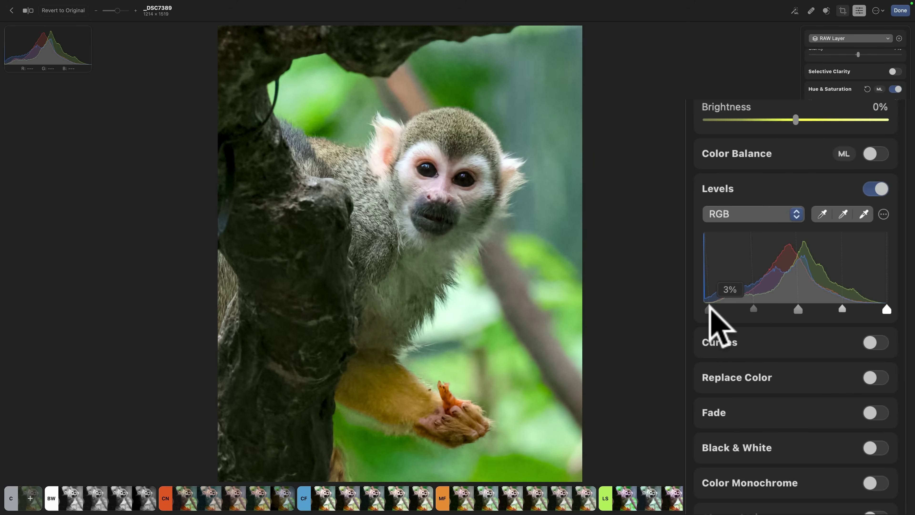
drag(886, 309, 863, 305)
drag(748, 308, 739, 302)
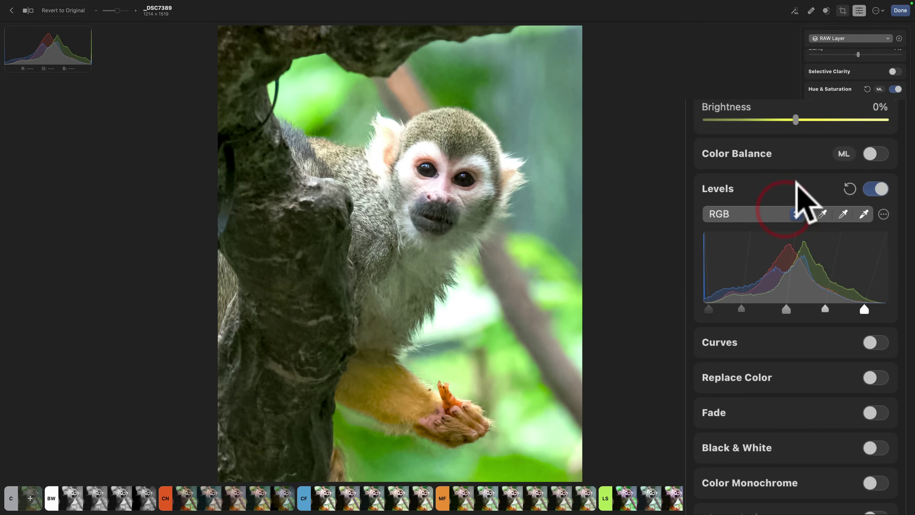
scroll(796, 180, down, 3)
scroll(796, 180, down, 2)
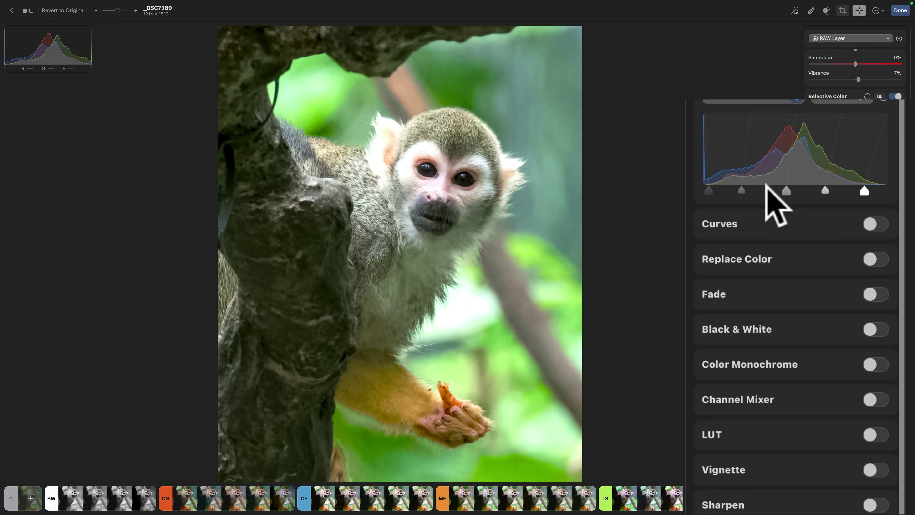
drag(742, 184, 745, 185)
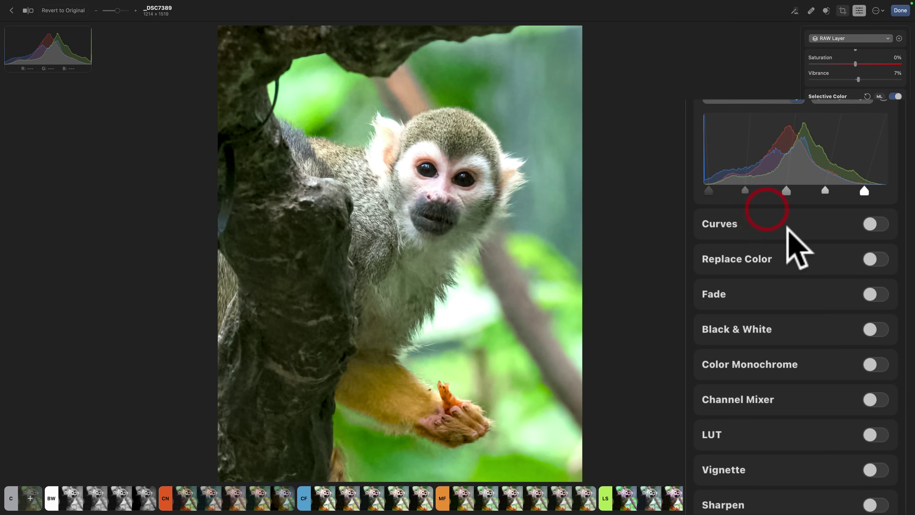
Enable Curves, try the Luminance channel, return to RGB and switch Curves back off.
click(878, 225)
click(796, 249)
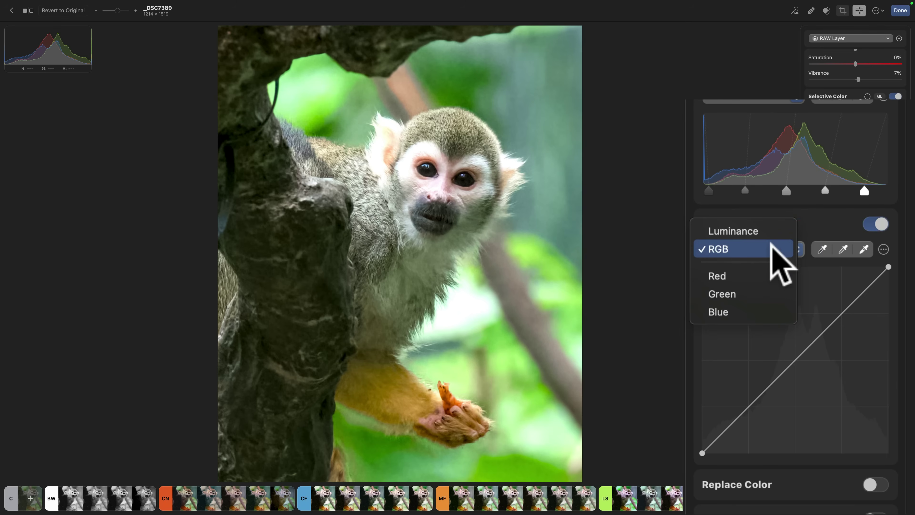
click(715, 232)
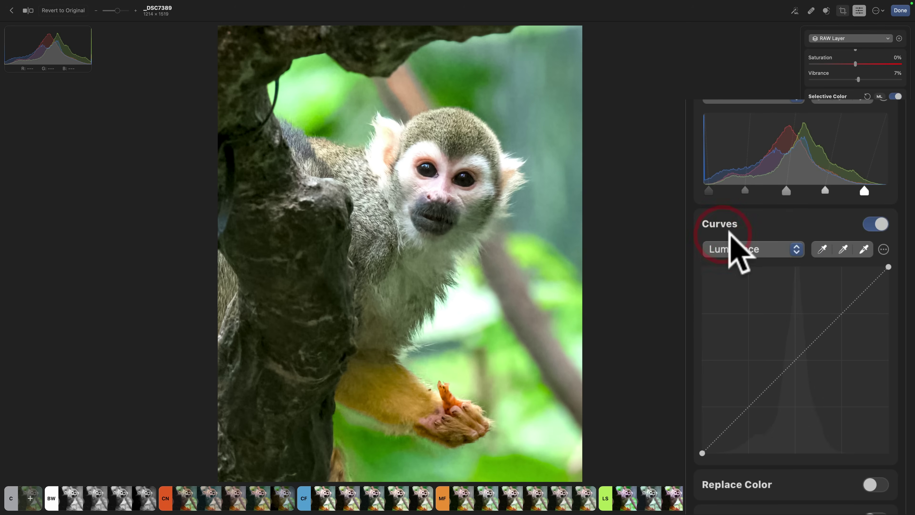
click(729, 251)
click(729, 258)
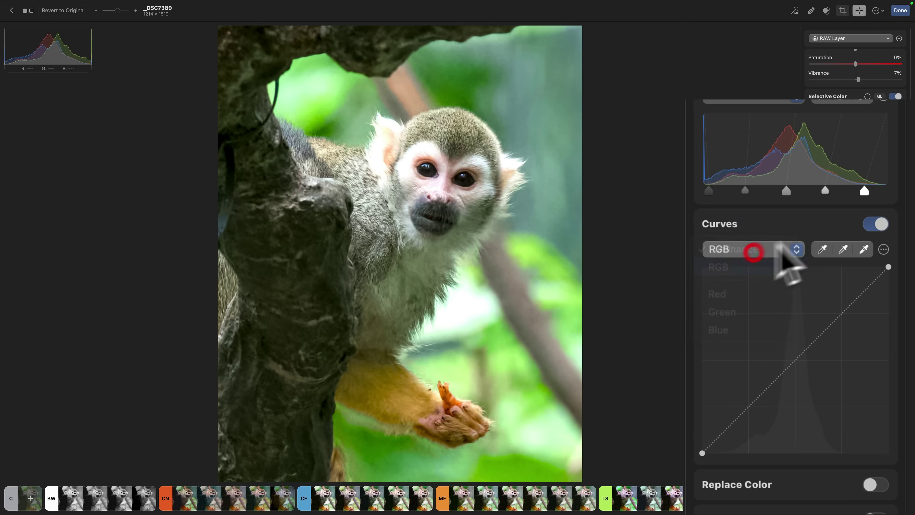
click(872, 224)
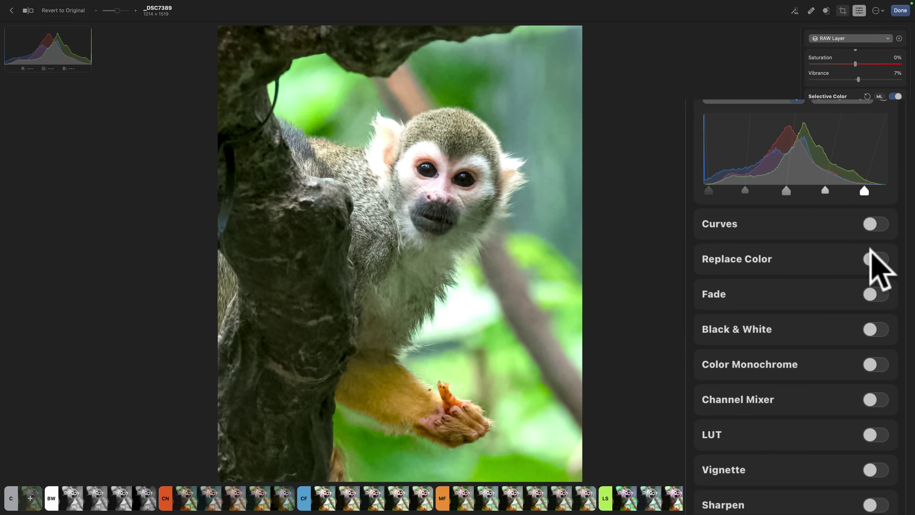
Enable Replace Color, try its source color picker and switch the adjustment back off.
click(873, 258)
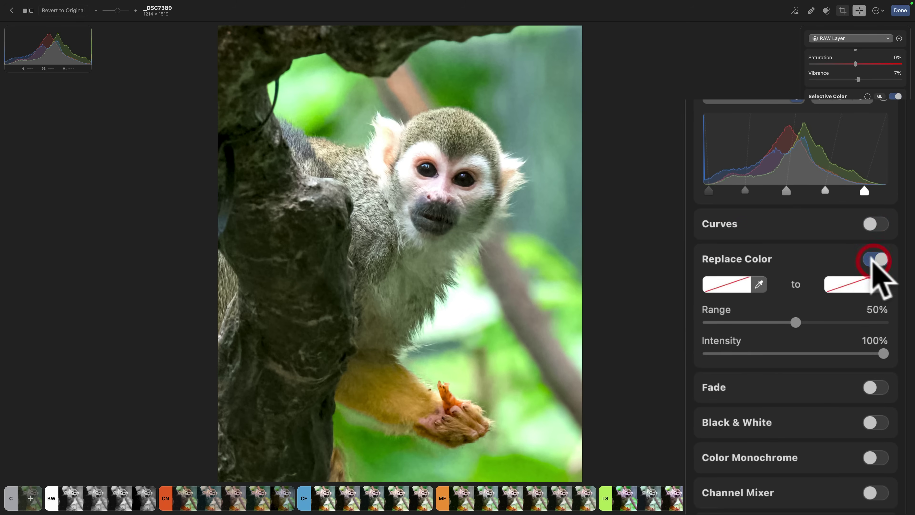
click(759, 285)
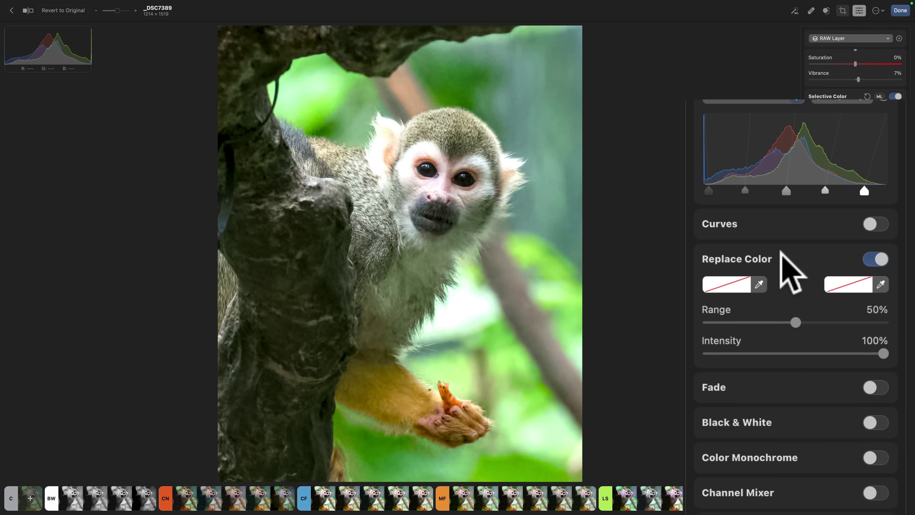
click(876, 260)
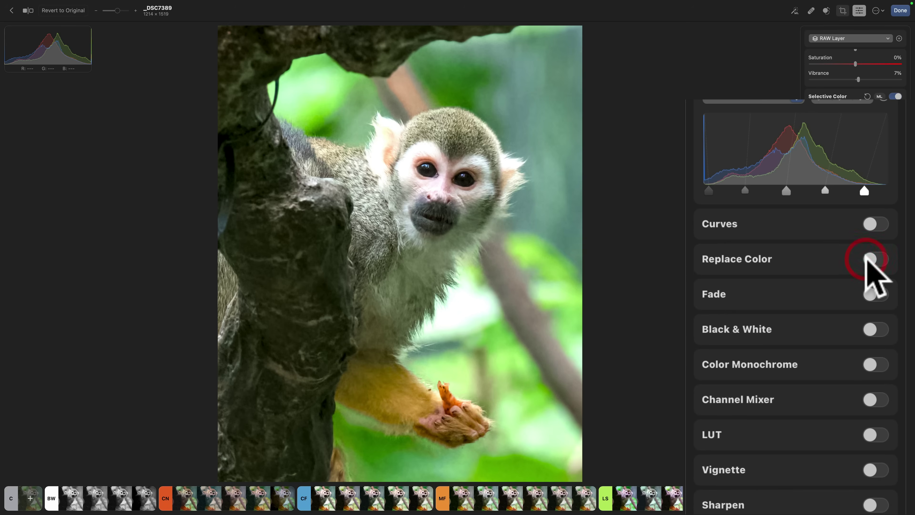
Try Fade with blacks at 29% and raised whites, returning the whites to 0% and switching Fade back off.
click(880, 294)
drag(880, 329, 758, 331)
drag(708, 362, 889, 372)
double_click(888, 371)
click(748, 350)
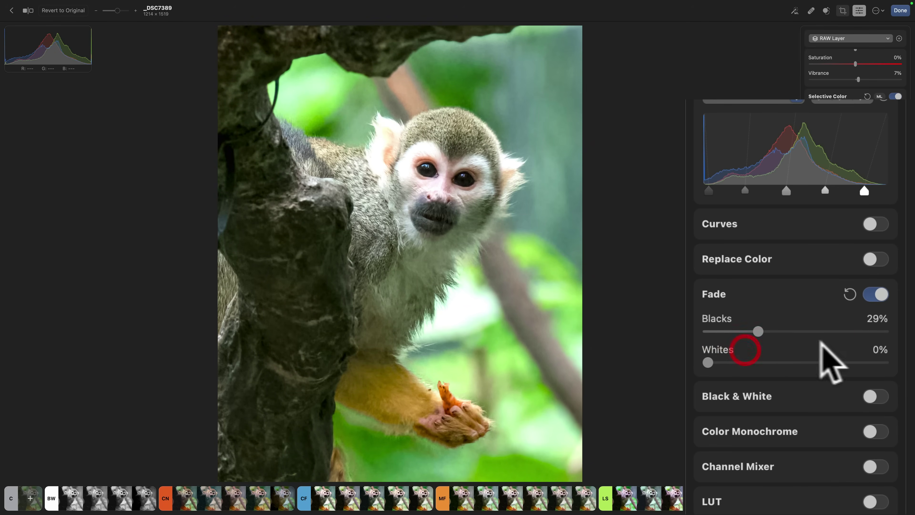
click(862, 295)
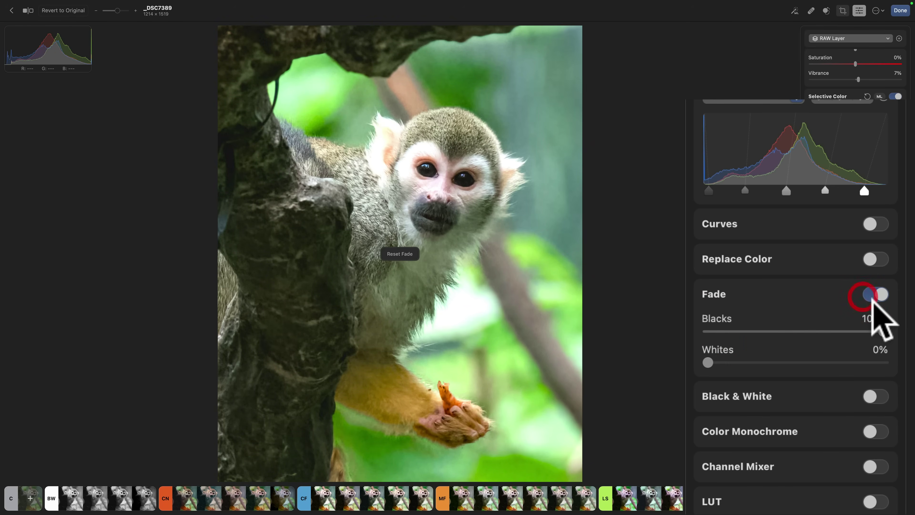
click(863, 294)
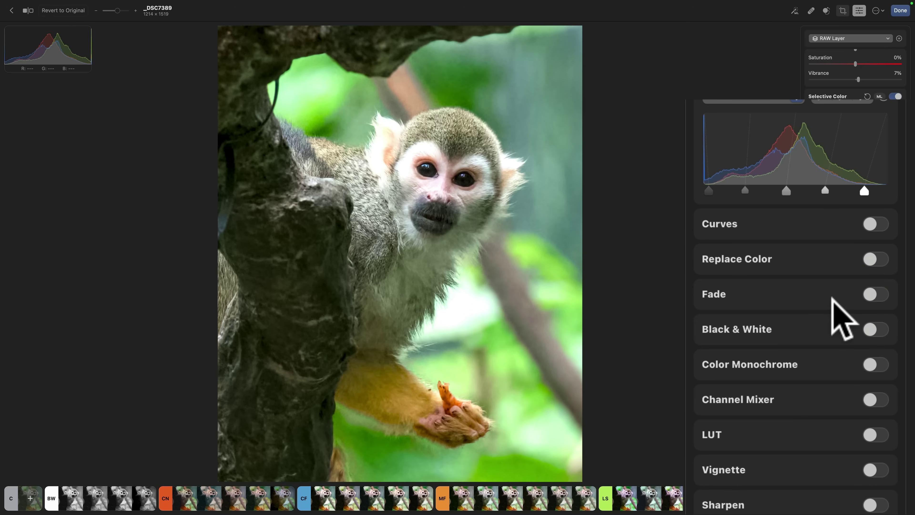
Try the Black & White conversion, switch it off, and try a yellow Color Monochrome tint at 33% intensity.
click(874, 329)
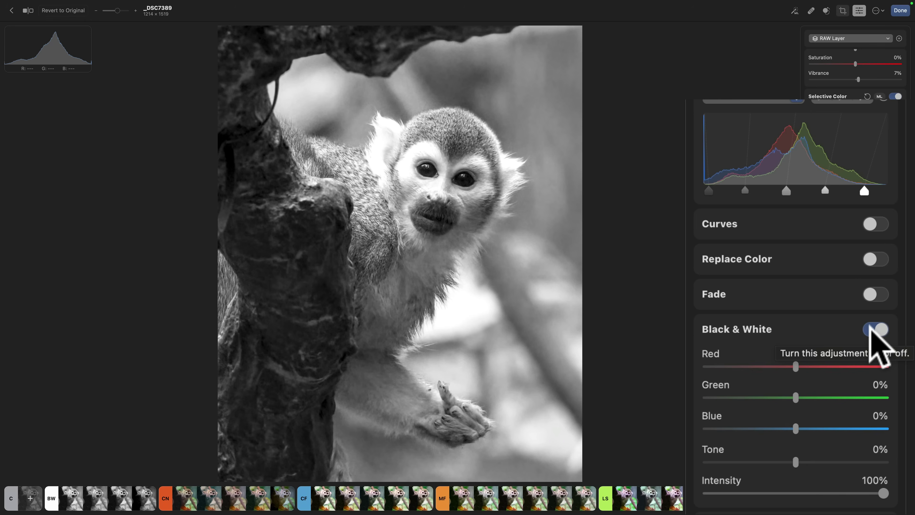
click(876, 329)
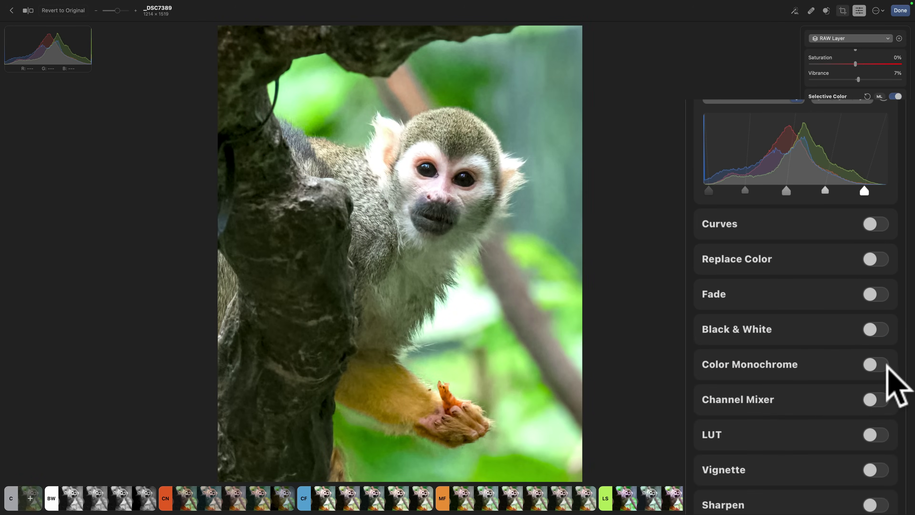
click(879, 364)
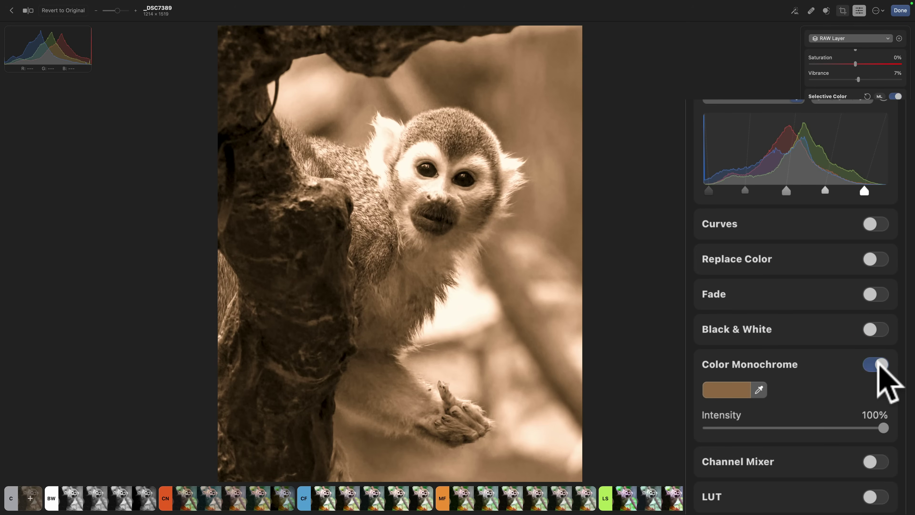
click(758, 390)
click(729, 392)
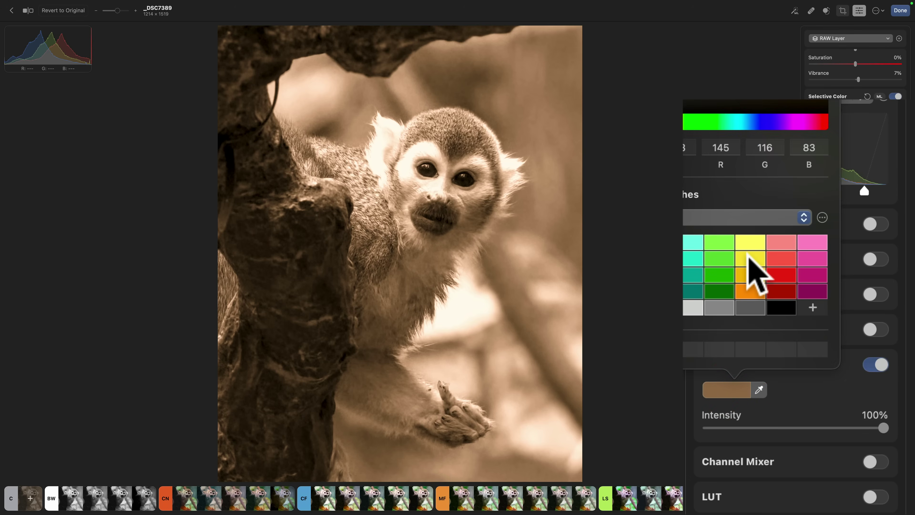
click(748, 256)
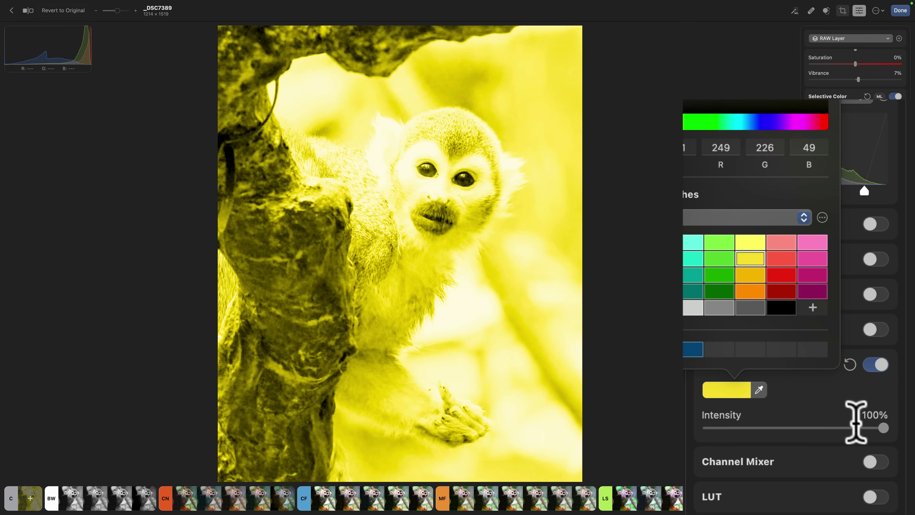
drag(888, 431, 766, 428)
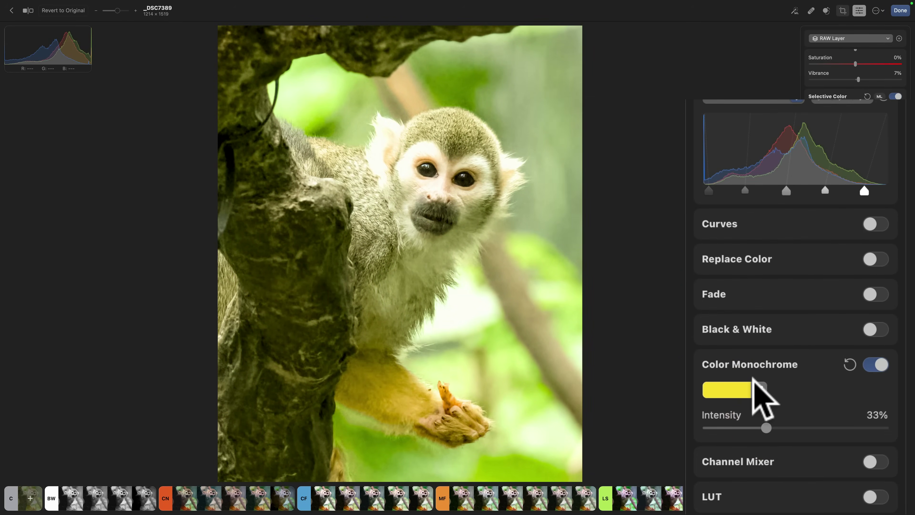
Try white as the Color Monochrome color, reset the adjustment and switch it off.
click(726, 391)
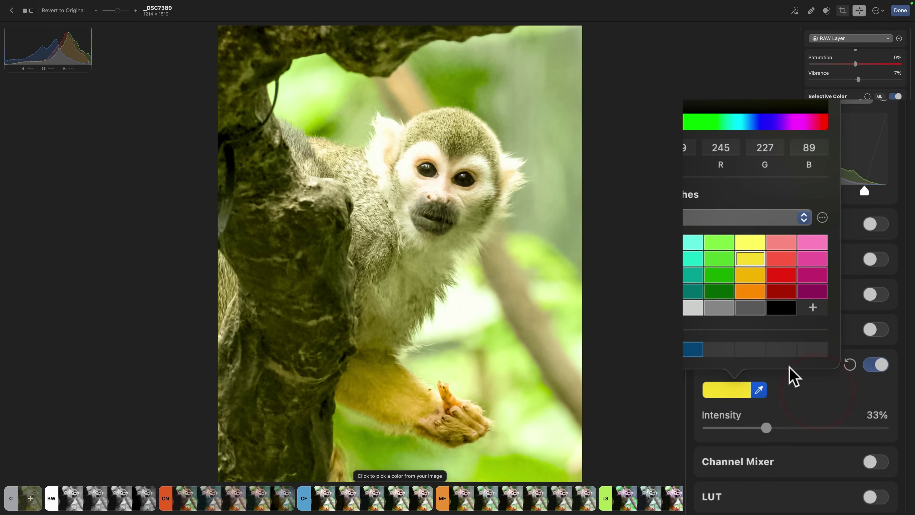
click(788, 357)
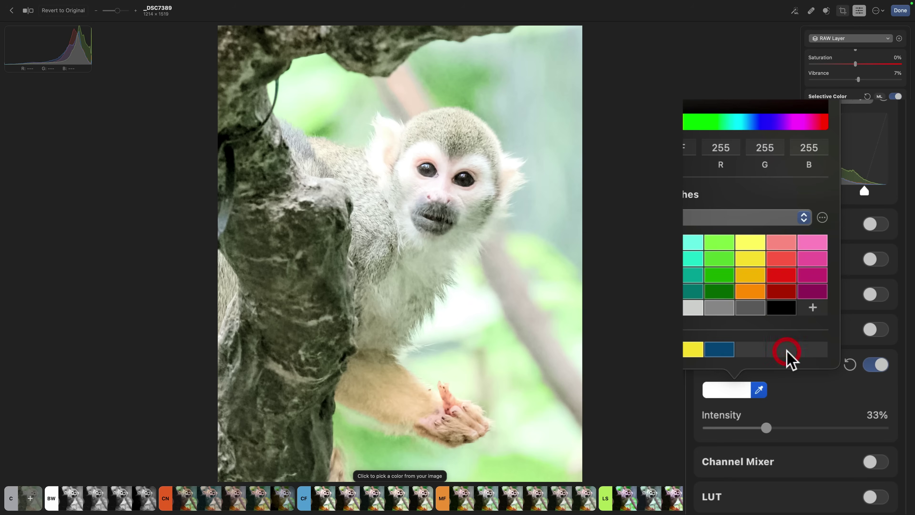
click(824, 393)
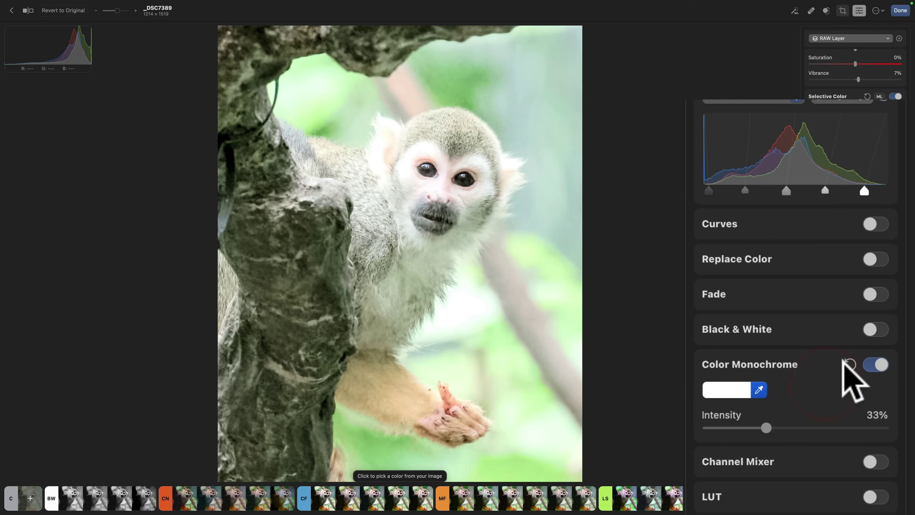
click(849, 365)
click(872, 365)
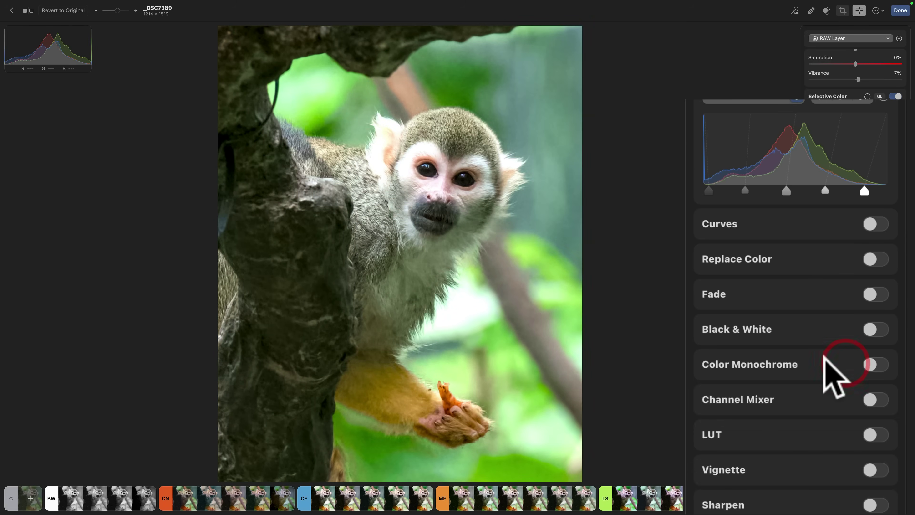
Switch on the Channel Mixer adjustment to view its red, green and blue controls, and switch it back off.
click(875, 399)
scroll(807, 375, down, 2)
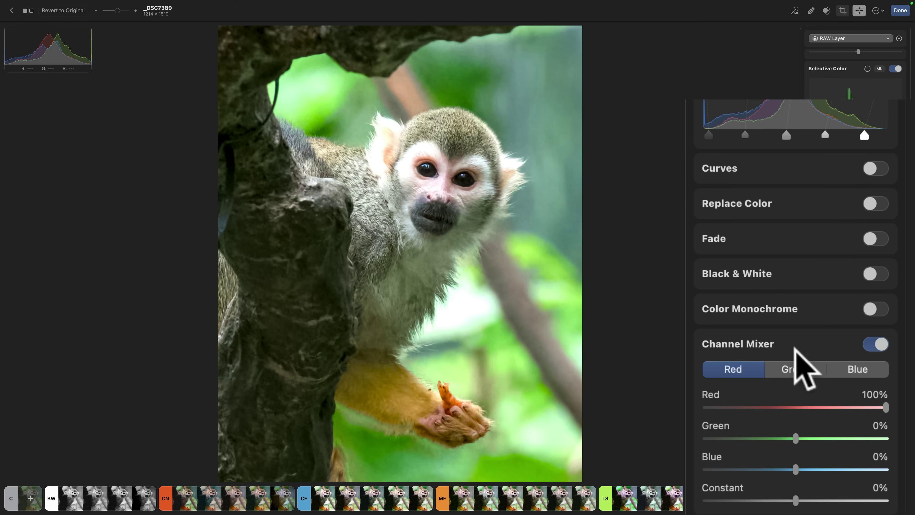
click(872, 343)
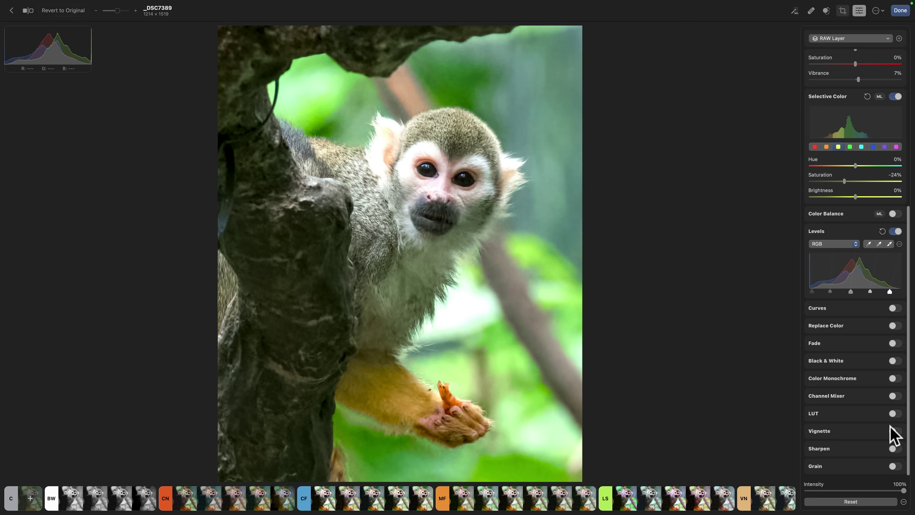
Enable the LUT adjustment, preview the built-in categories such as Color Blindness and Photo Filter, and switch LUT back off.
click(879, 395)
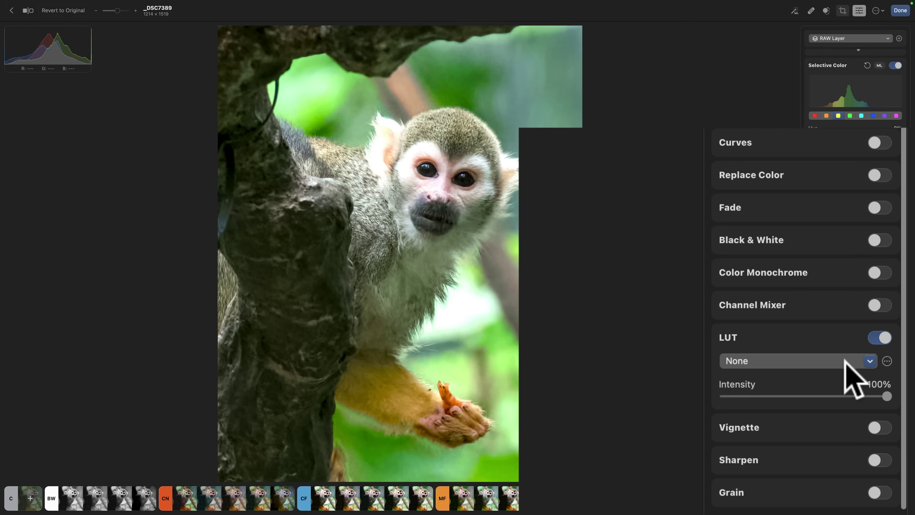
click(847, 361)
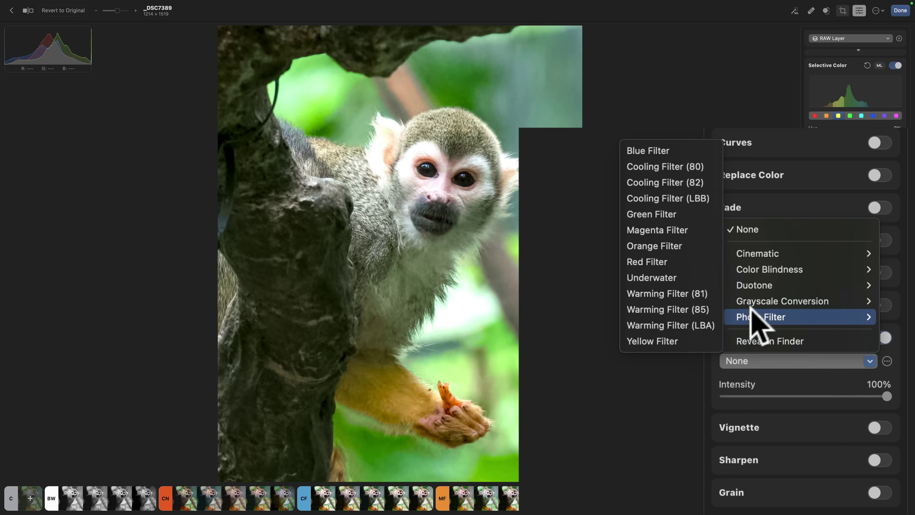
mouse_move(760, 265)
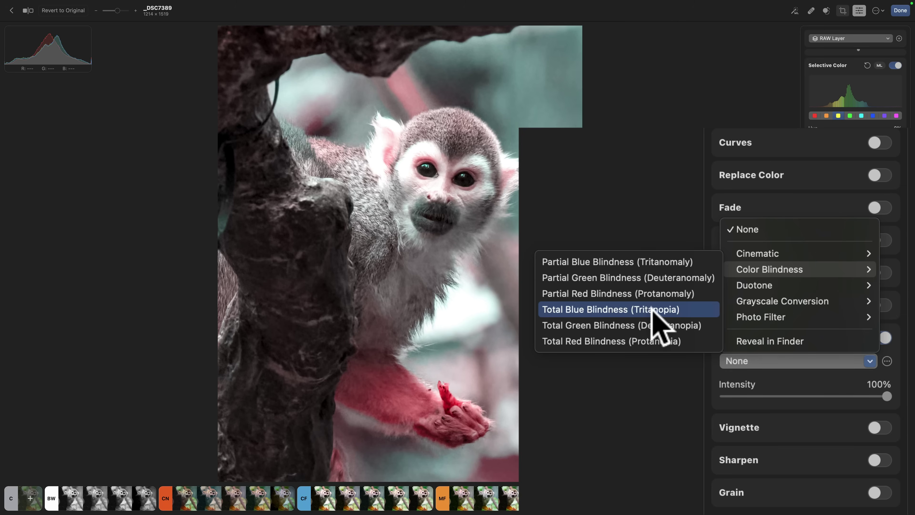
mouse_move(781, 251)
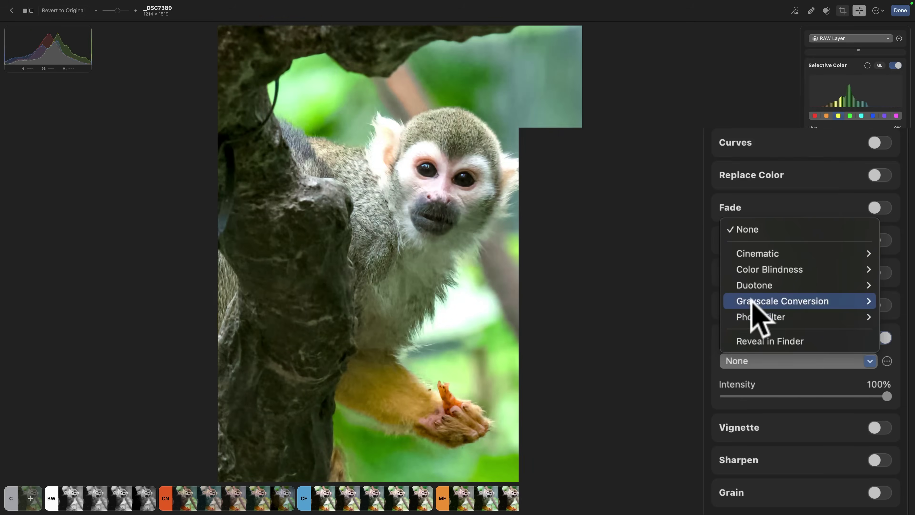
mouse_move(724, 300)
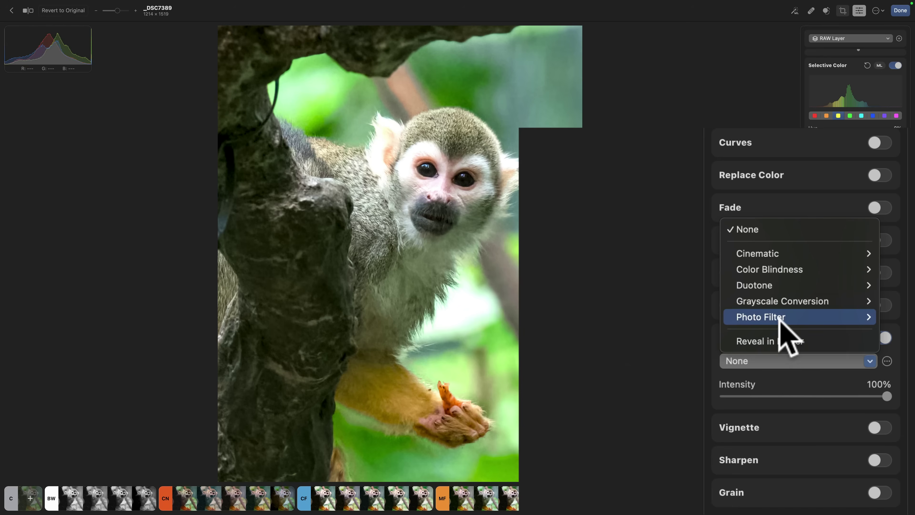
mouse_move(781, 319)
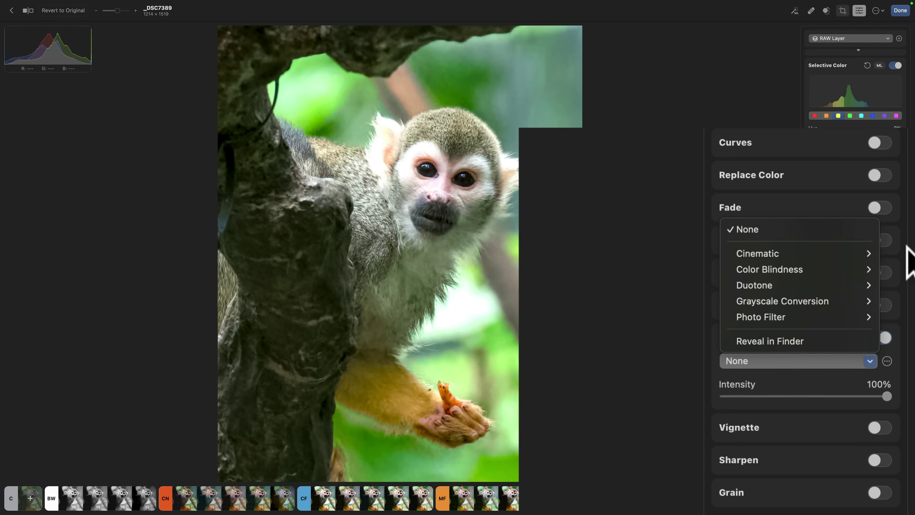
click(881, 339)
click(879, 338)
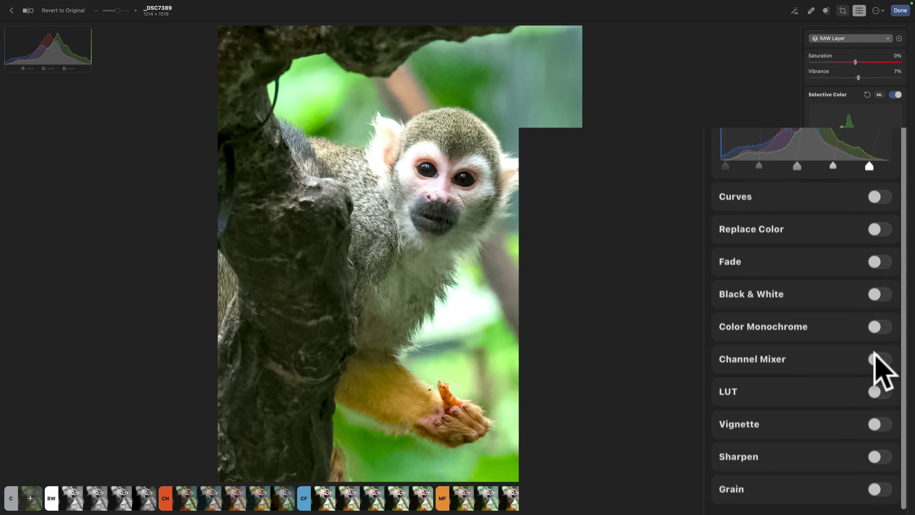
Re-enable LUT, reveal the Custom LUTs folder in Finder, close that window and switch the LUT adjustment off.
click(878, 391)
scroll(824, 402, down, 2)
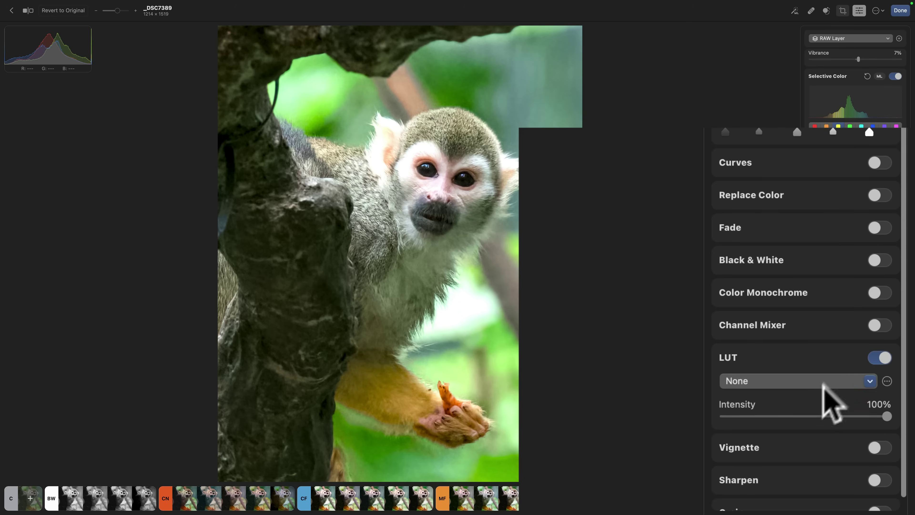
click(869, 379)
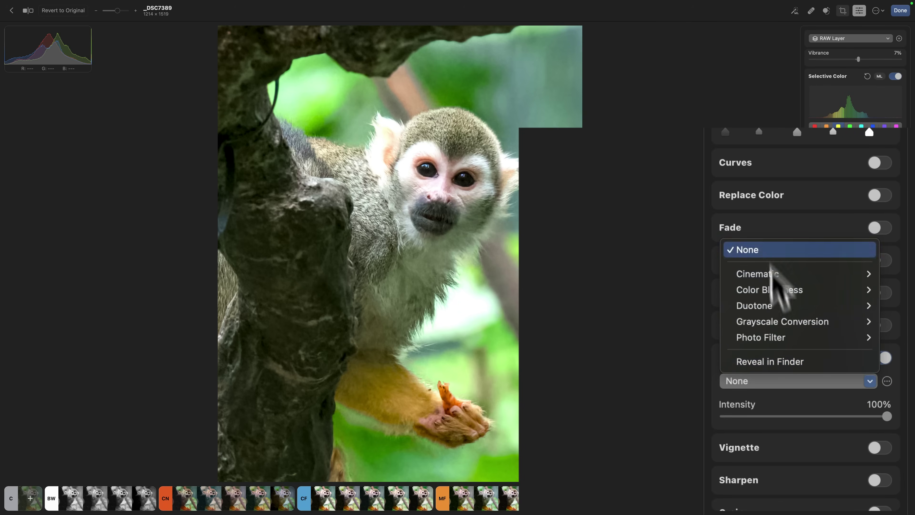
click(774, 355)
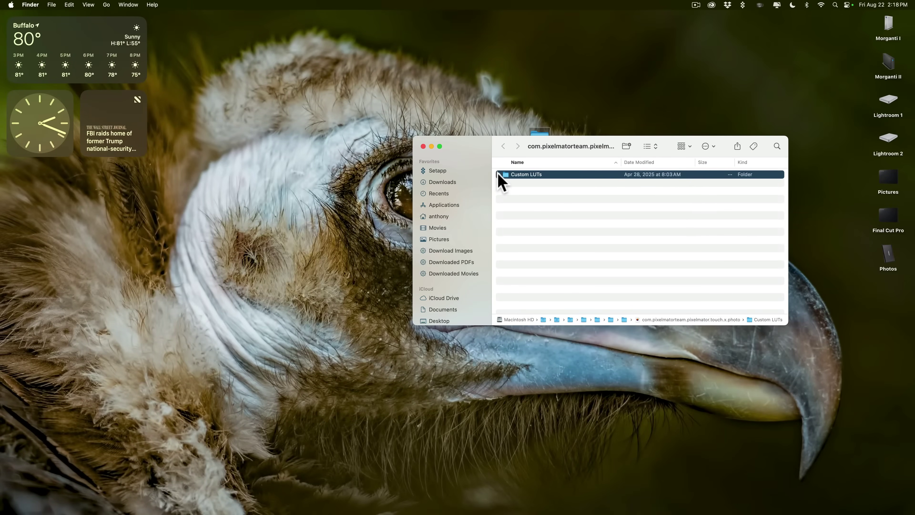
click(499, 174)
click(498, 175)
click(422, 146)
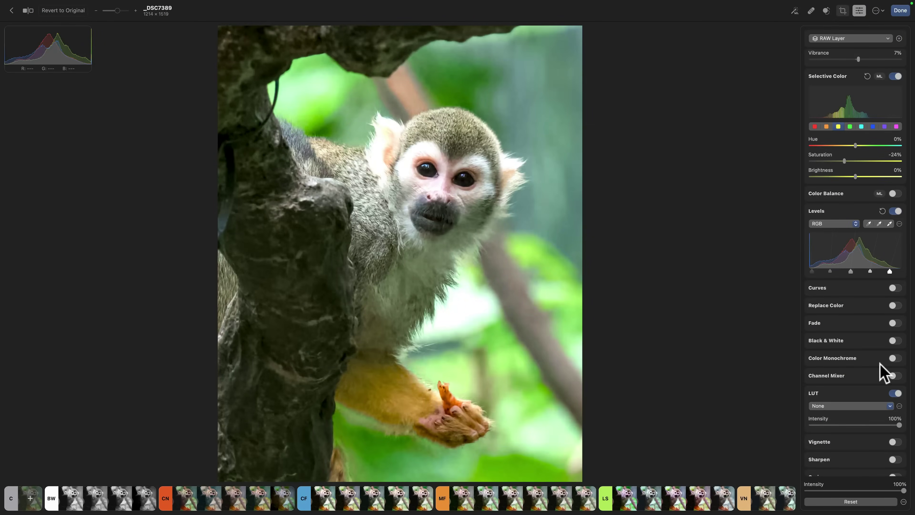
click(894, 393)
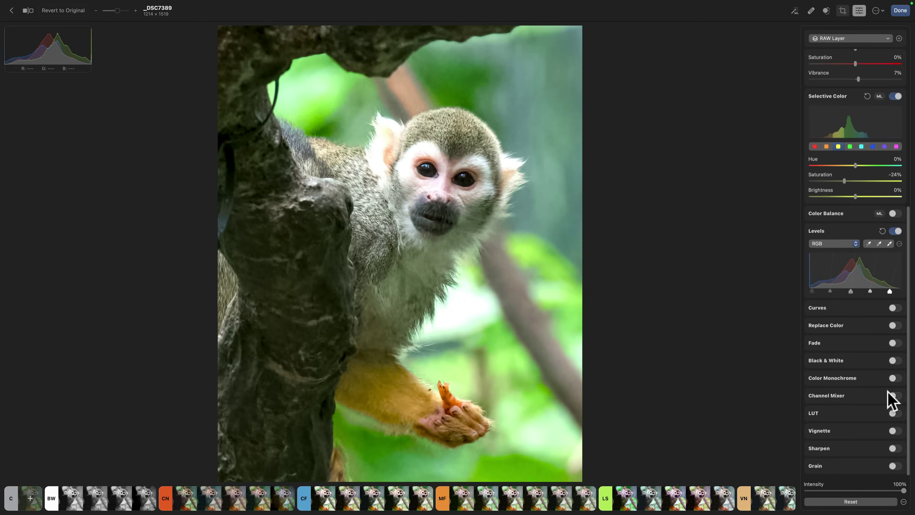
Add a Vignette with exposure 14%, black point 8% and softness 80%.
click(894, 431)
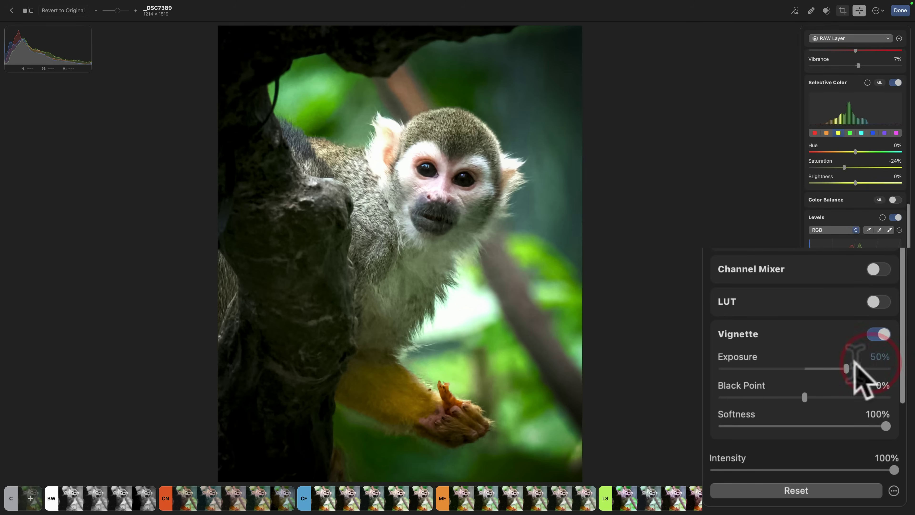
drag(845, 368, 811, 393)
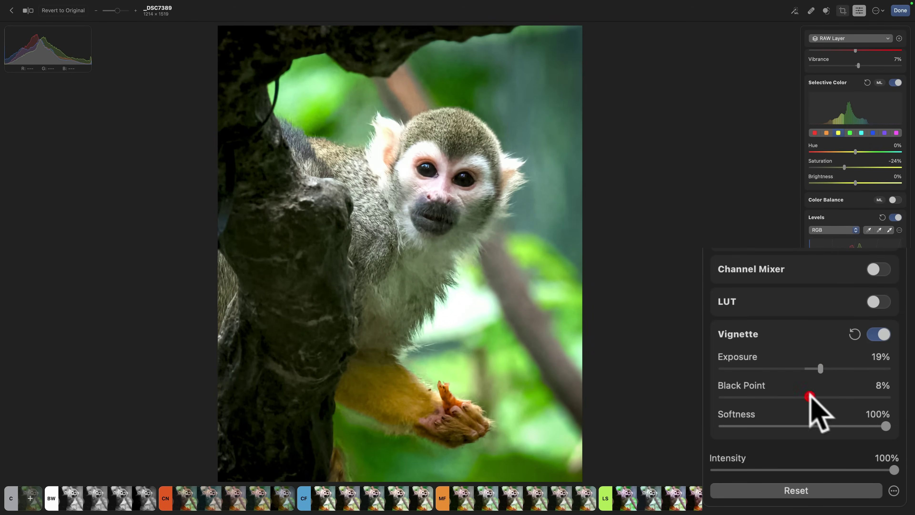
drag(882, 425, 848, 420)
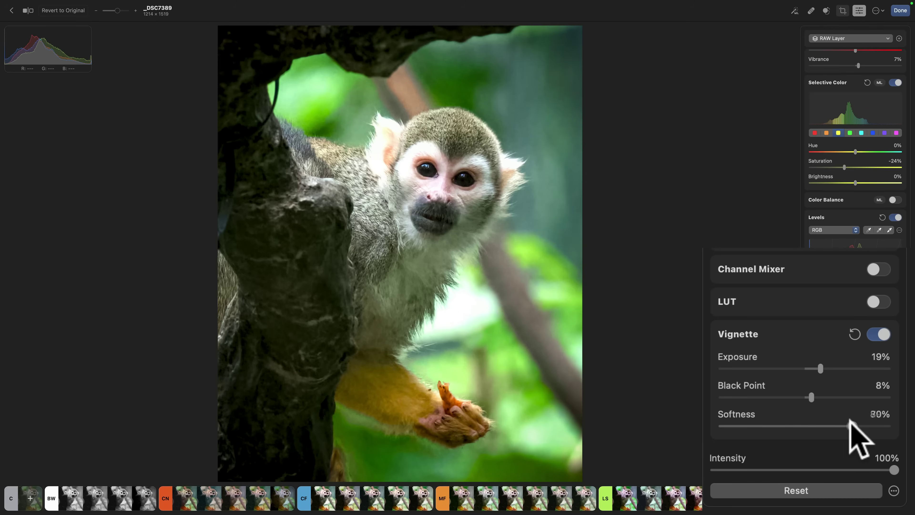
click(820, 367)
drag(817, 363, 812, 359)
scroll(806, 335, down, 1)
scroll(796, 306, down, 1)
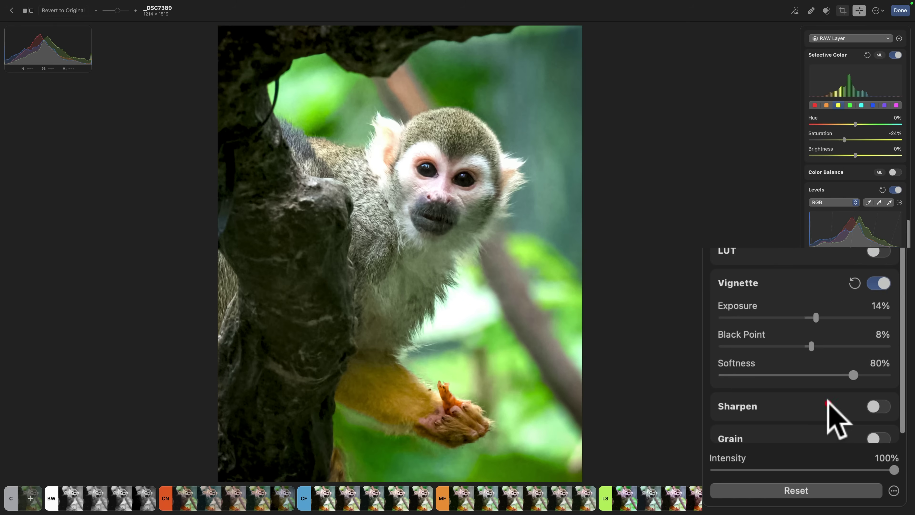
Try the Sharpen and Grain adjustments with their default settings, switching each one back off.
click(879, 406)
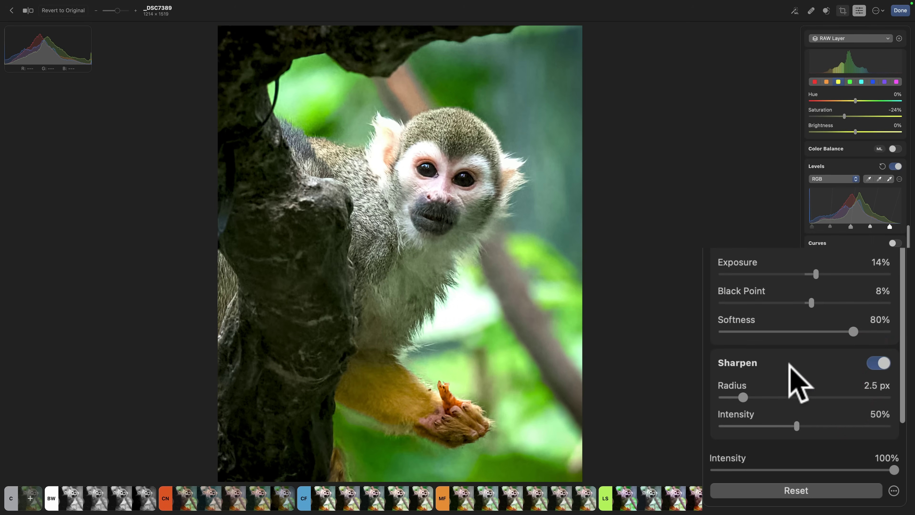
scroll(789, 365, down, 1)
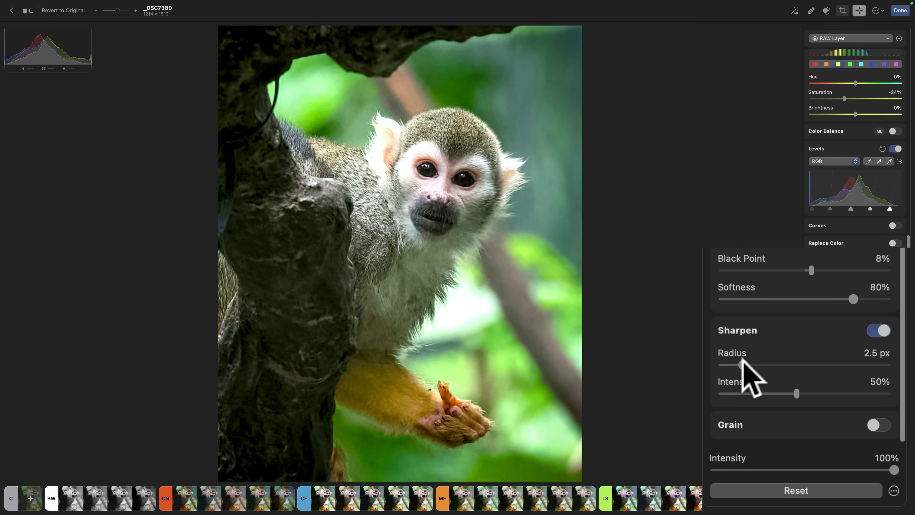
click(878, 330)
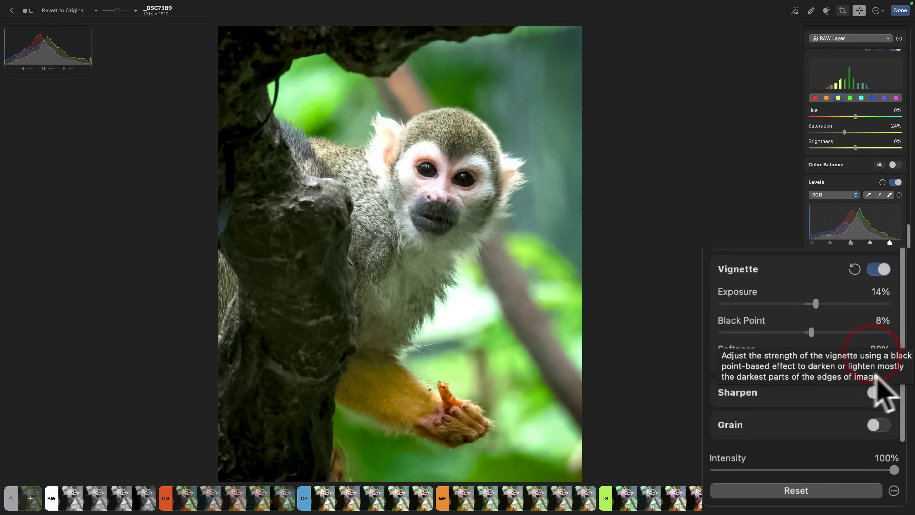
click(878, 424)
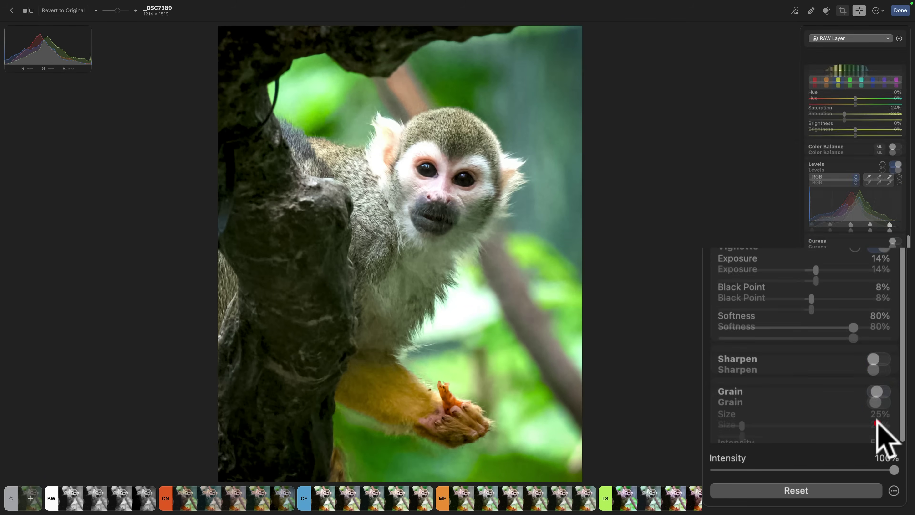
click(871, 361)
Look through the additional image commands, including Super Resolution and the workflows, and return to the photo library.
scroll(850, 375, up, 10)
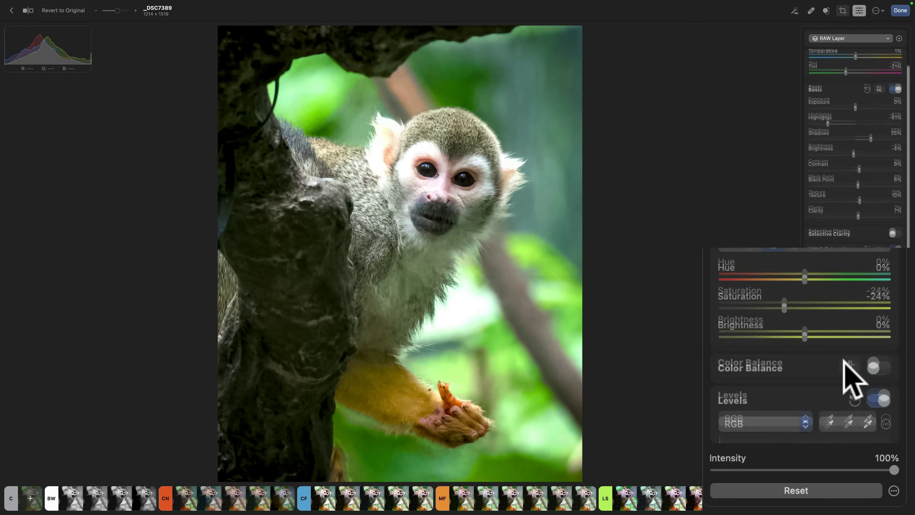
scroll(877, 436, down, 1)
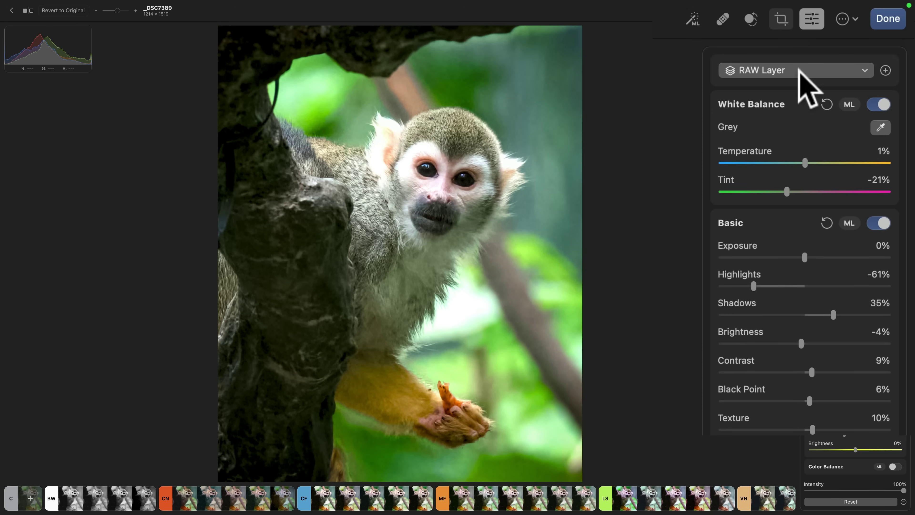
click(853, 18)
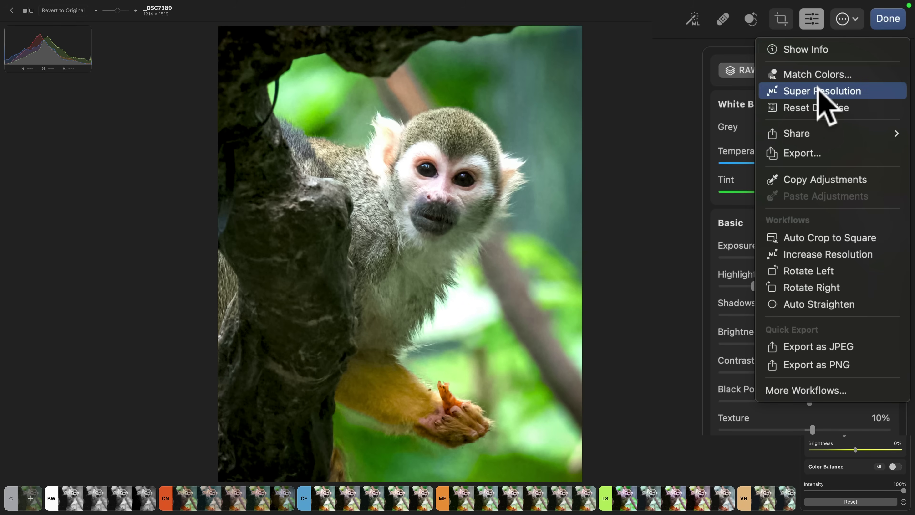
key(Escape)
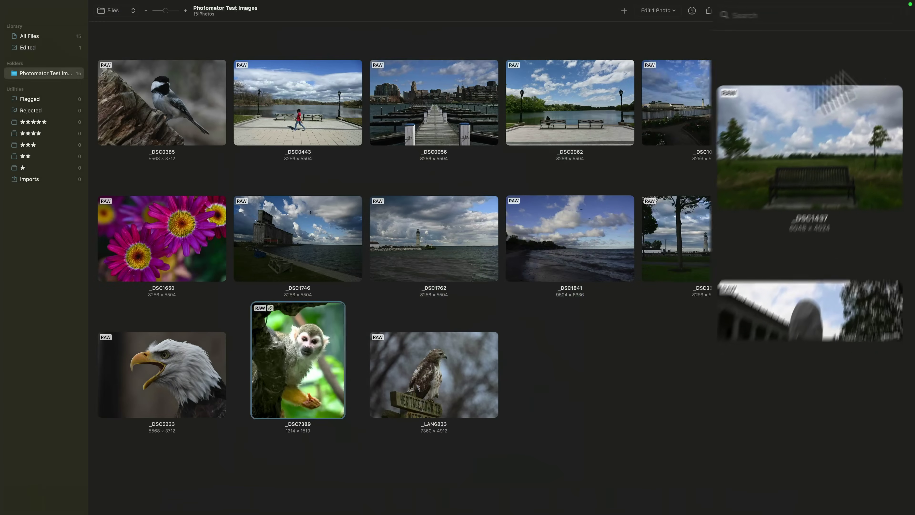
Reopen the monkey photo _DSC7389 in the editor and show its Info window.
double_click(262, 374)
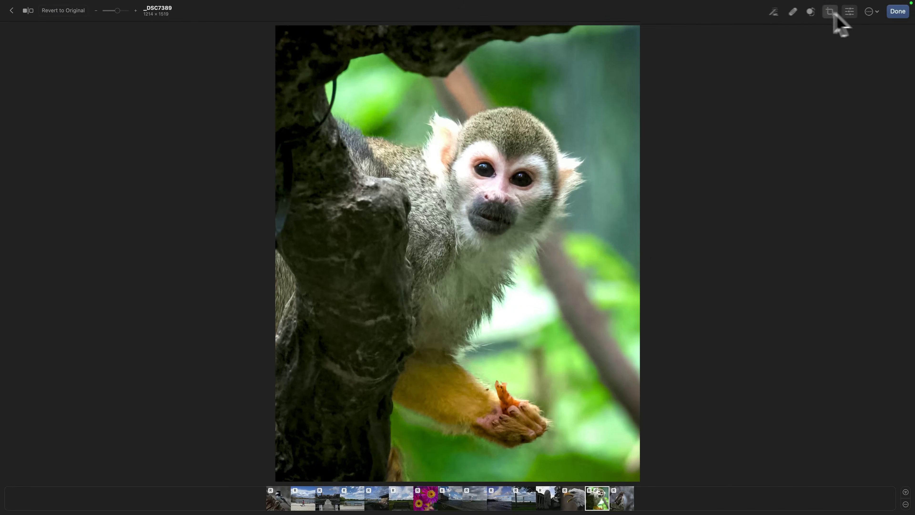
click(878, 10)
click(839, 39)
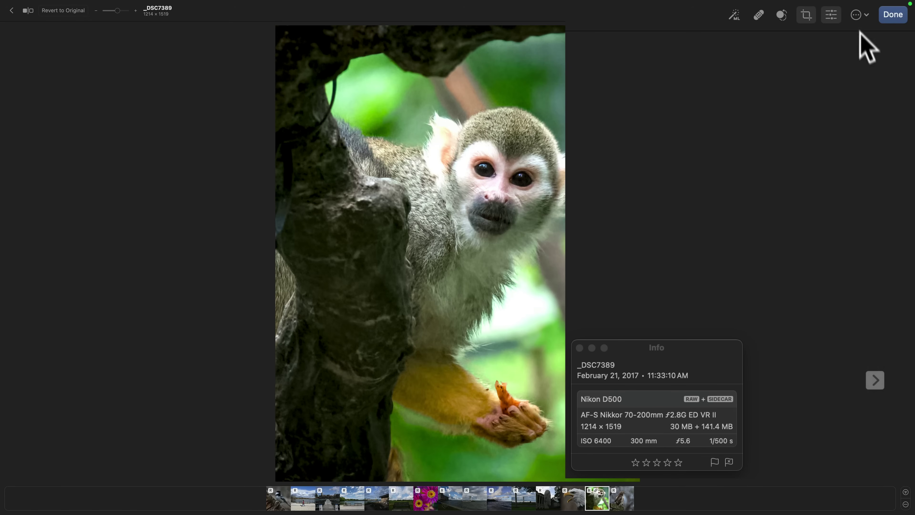
Apply Super Resolution to the monkey photo and shift the split comparison divider slightly.
click(860, 15)
click(849, 66)
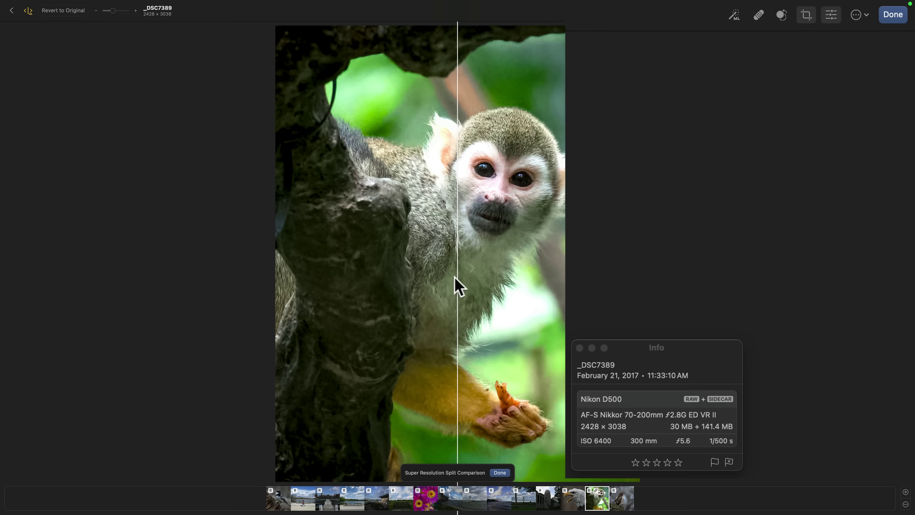
drag(457, 276, 463, 258)
Compare the monkey's face up close by moving the split divider across one eye, and end the Super Resolution comparison.
key(super)
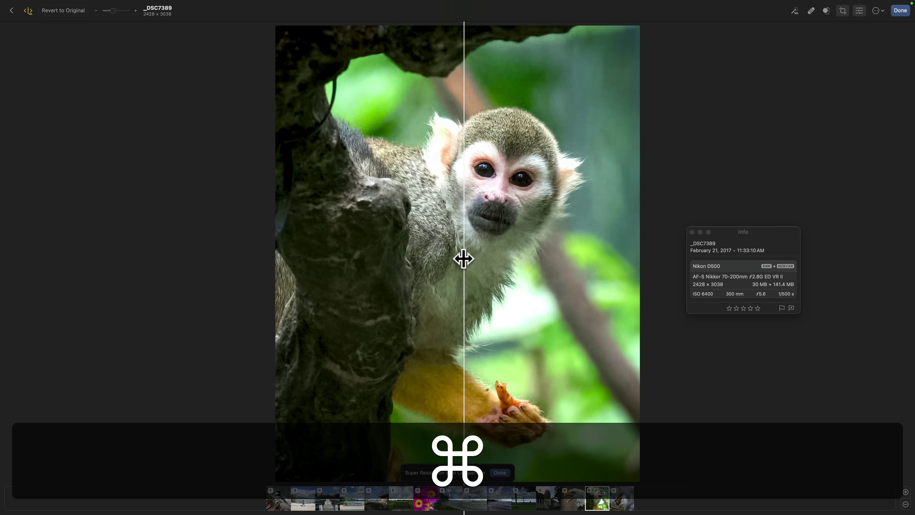
key(super+plus)
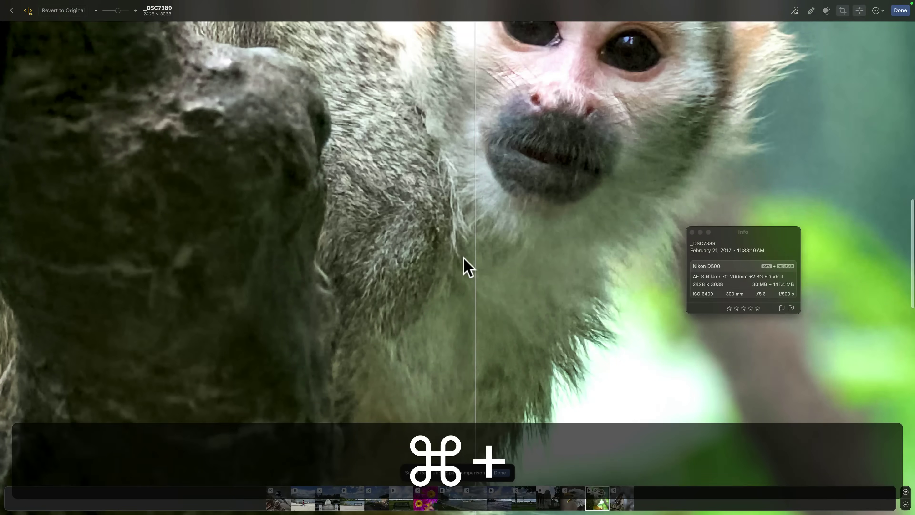
scroll(467, 267, up, 5)
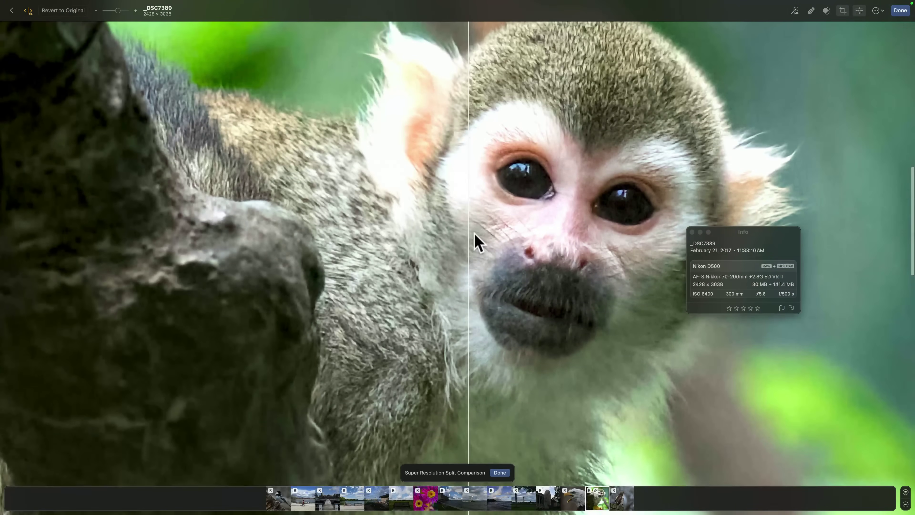
drag(467, 232, 527, 200)
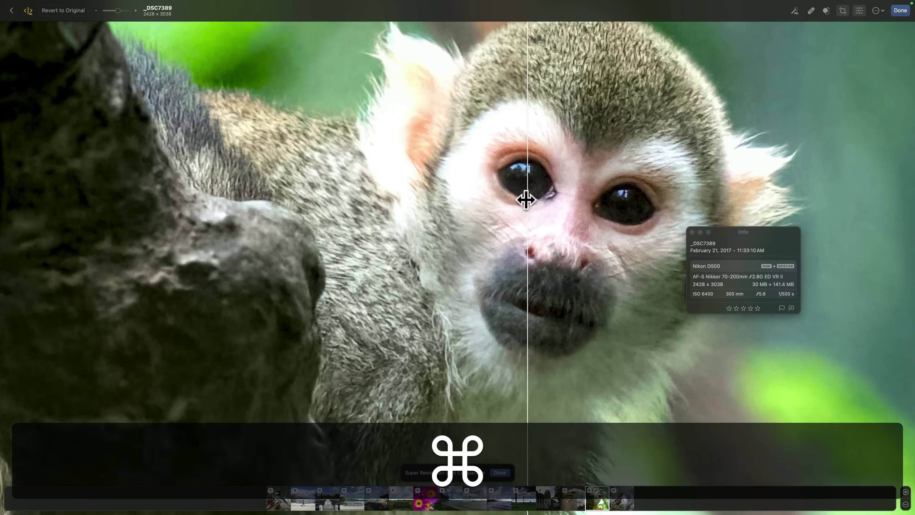
key(super+0)
click(724, 233)
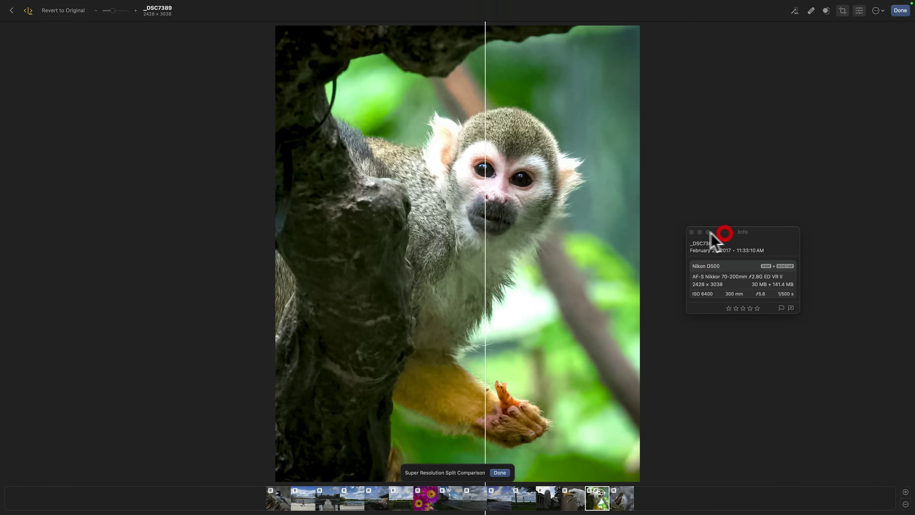
click(500, 473)
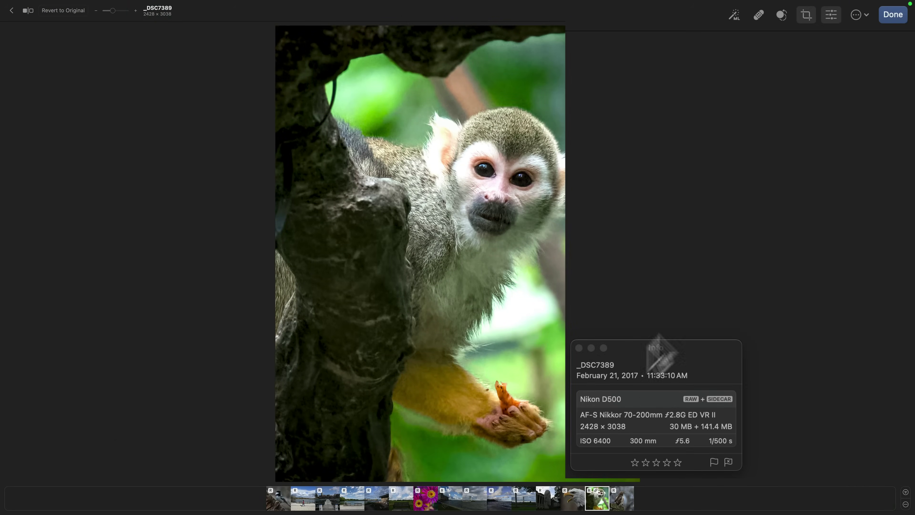
Hide the monkey photo's Info window and look through the additional image commands and workflows.
click(860, 14)
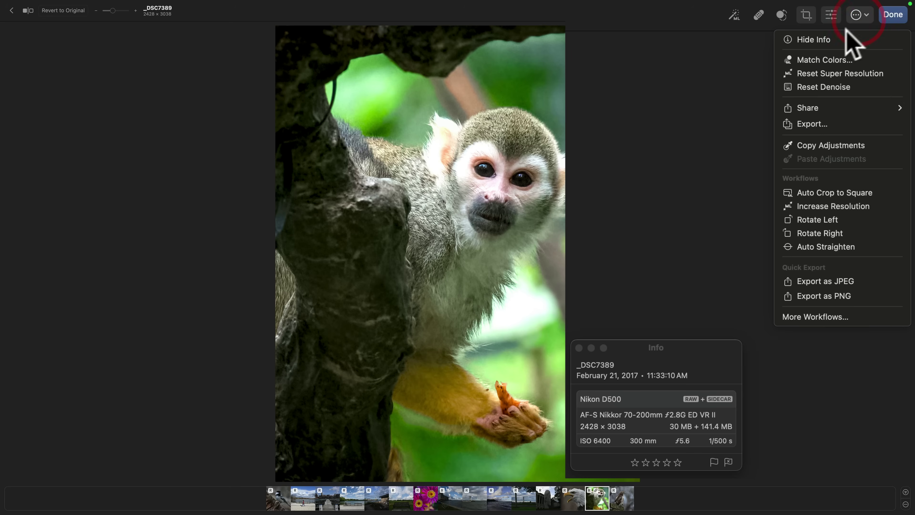
click(829, 39)
click(866, 13)
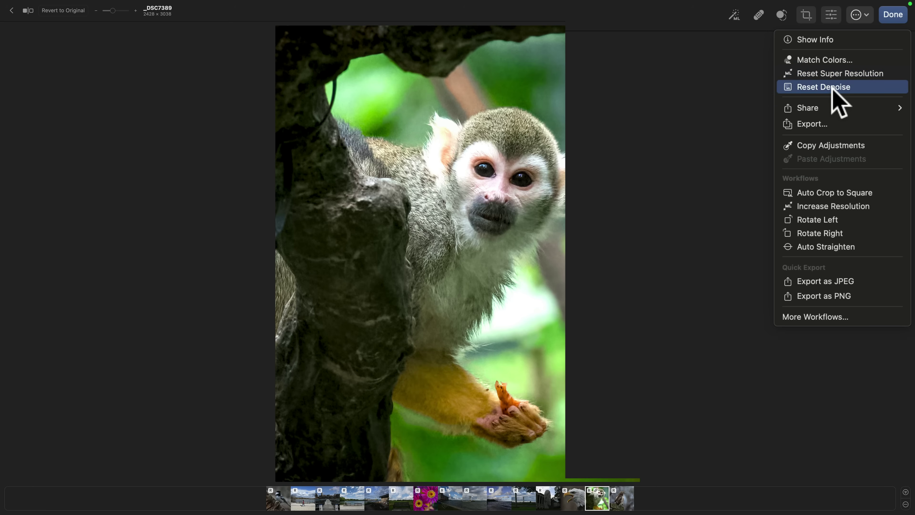
click(843, 201)
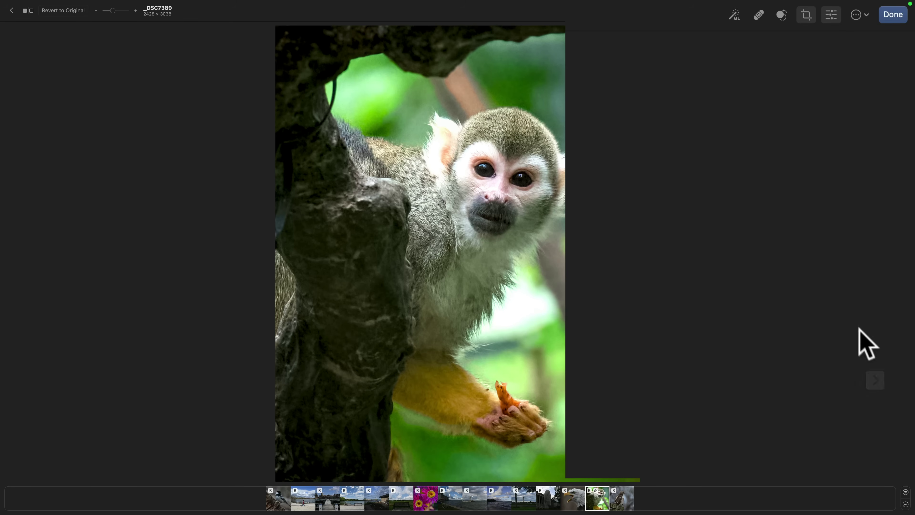
Browse forward to the hawk photo _LAN6833 and return to the monkey photo.
click(876, 382)
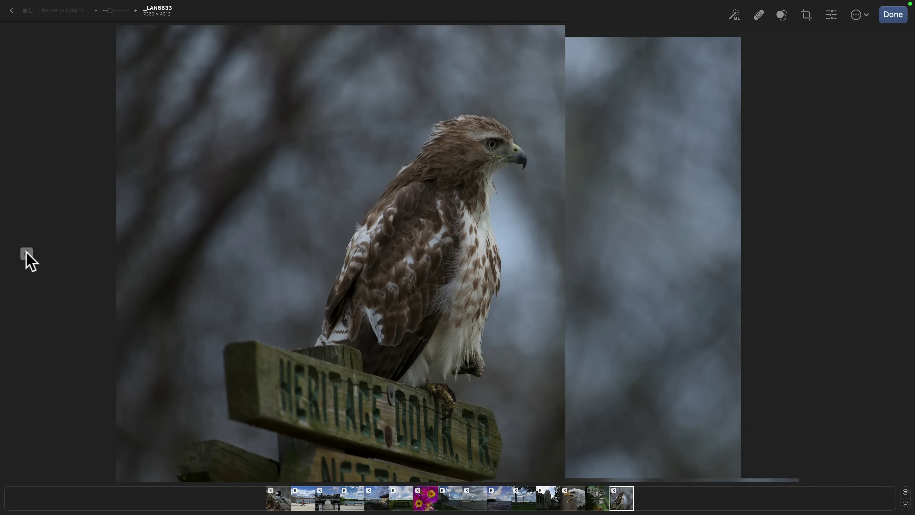
click(26, 254)
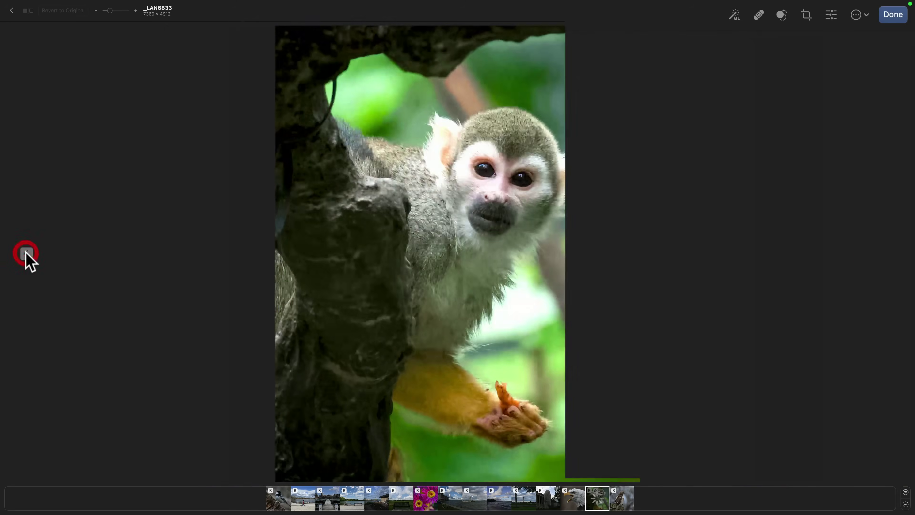
View the Match Colors image chooser for the monkey photo and cancel it without choosing a reference image.
click(865, 14)
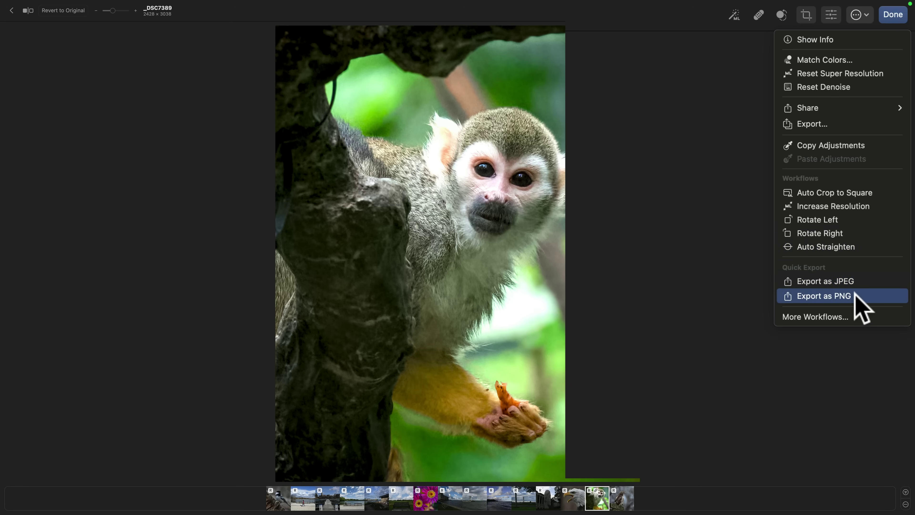
click(877, 12)
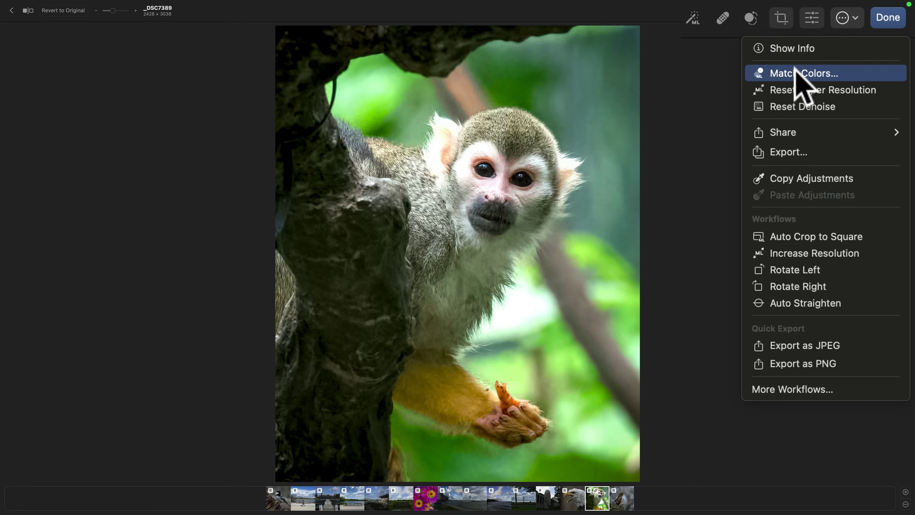
click(795, 73)
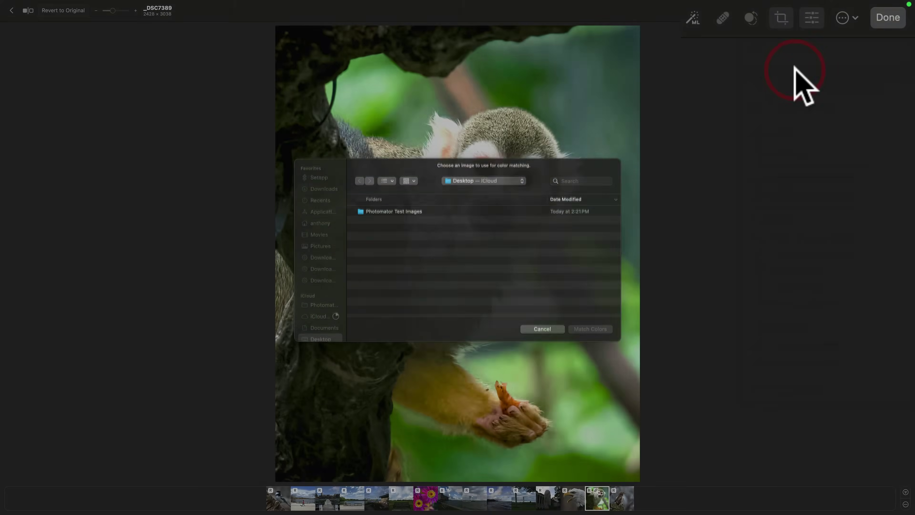
scroll(539, 319, right, 1)
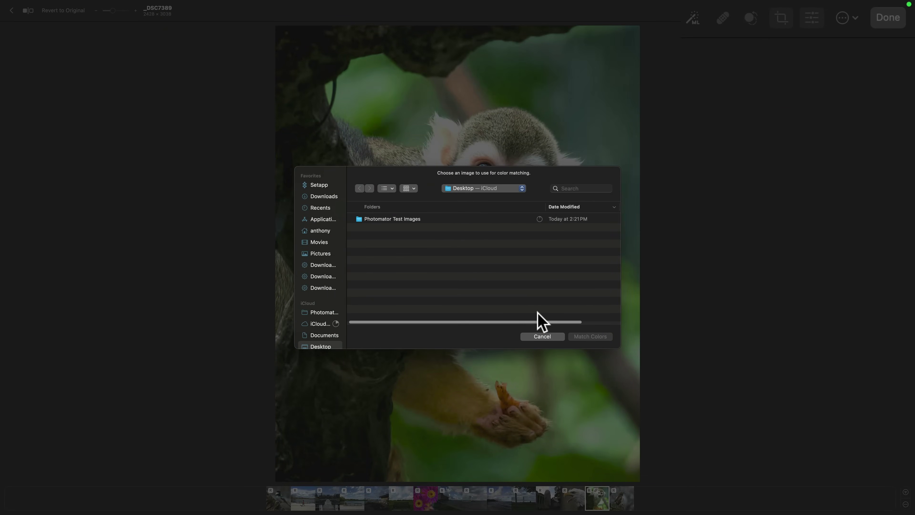
click(541, 336)
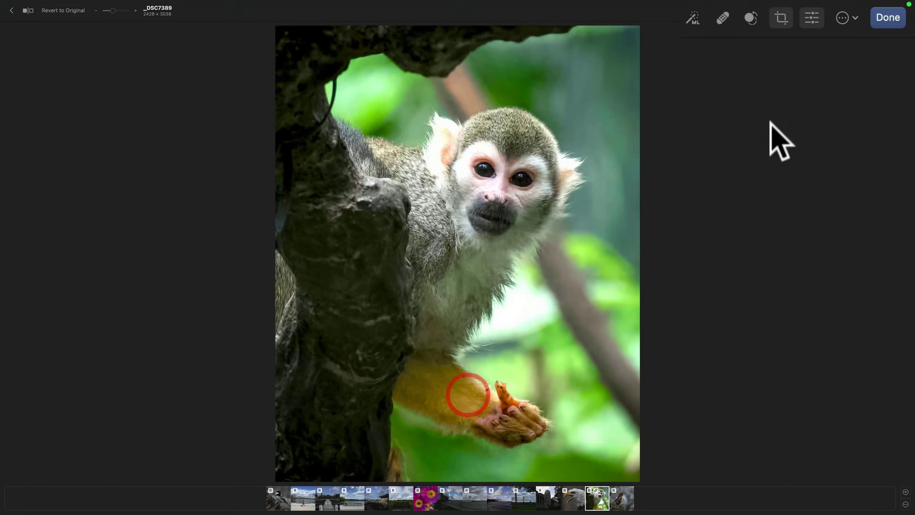
Examine the export settings and available file formats for the monkey photo, and leave without exporting.
click(853, 19)
click(854, 16)
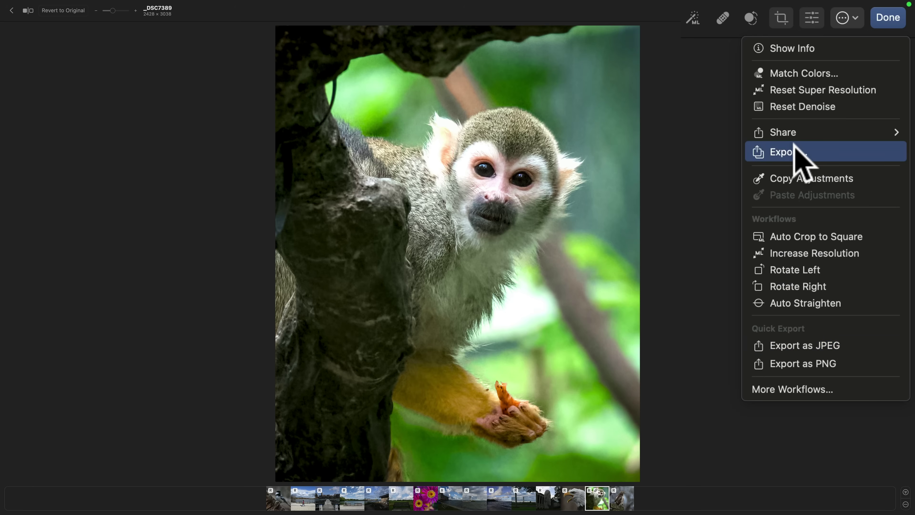
click(795, 151)
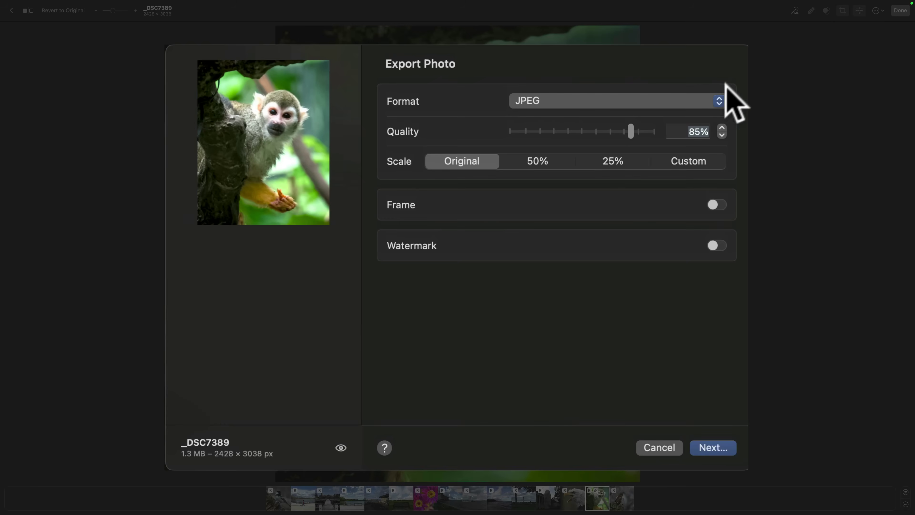
click(598, 167)
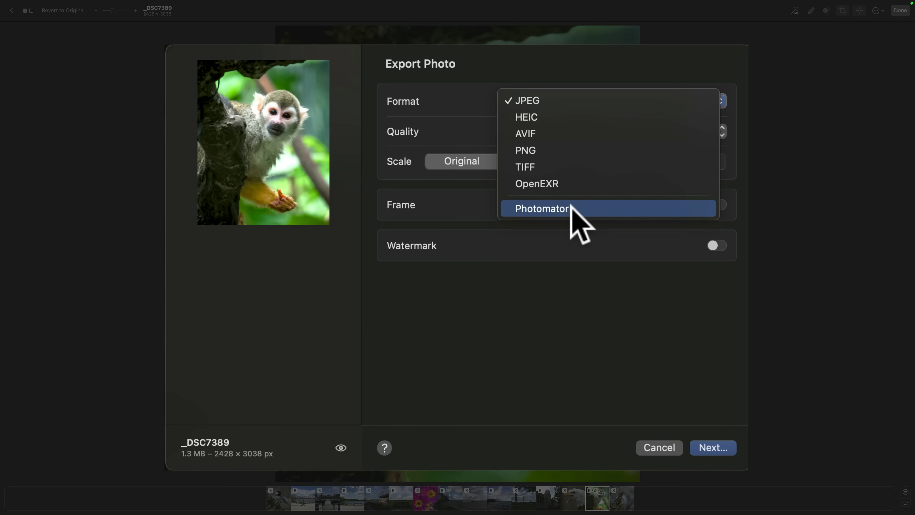
click(556, 337)
key(Escape)
click(565, 364)
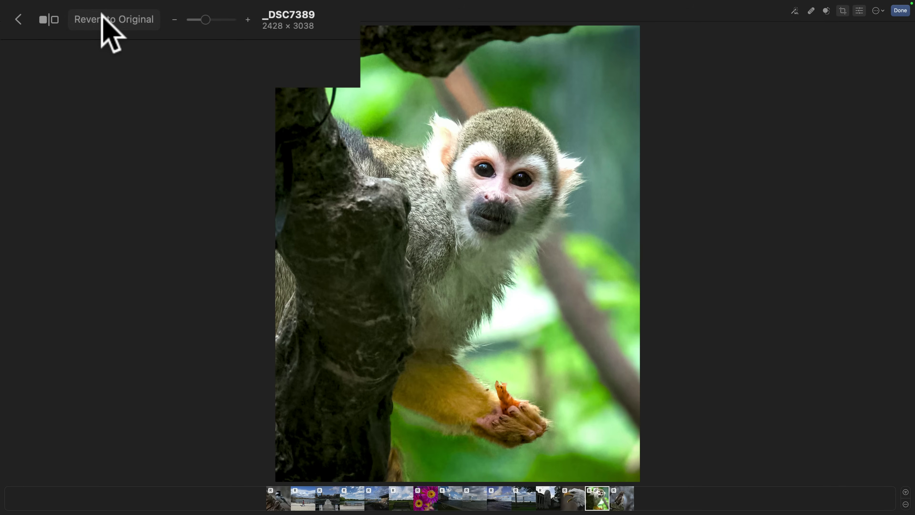
Revert the monkey photo _DSC7389 to its original and check the unedited detail up close.
click(102, 18)
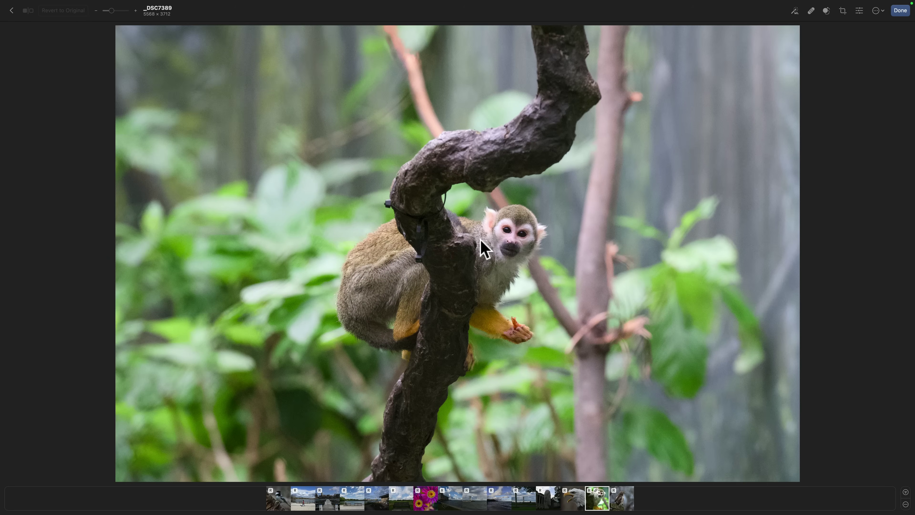
key(alt)
key(alt+equal)
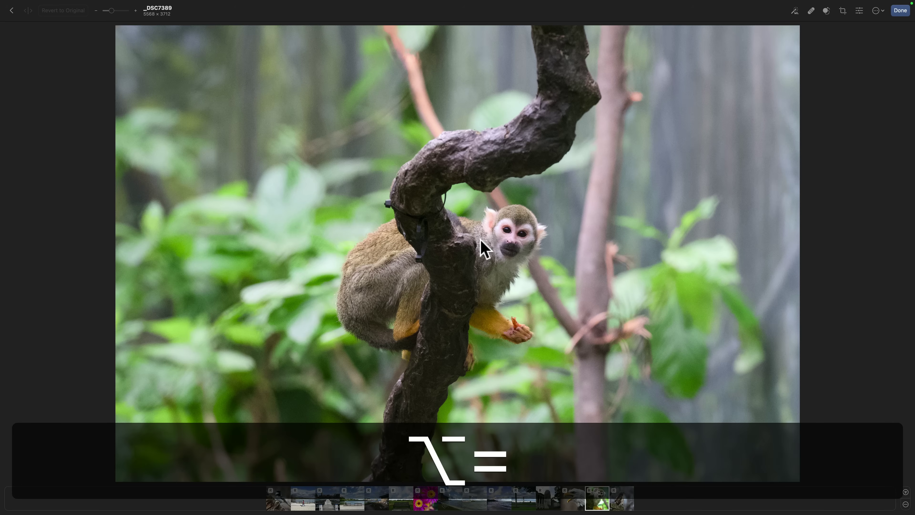
key(super+equal)
key(super+equal)
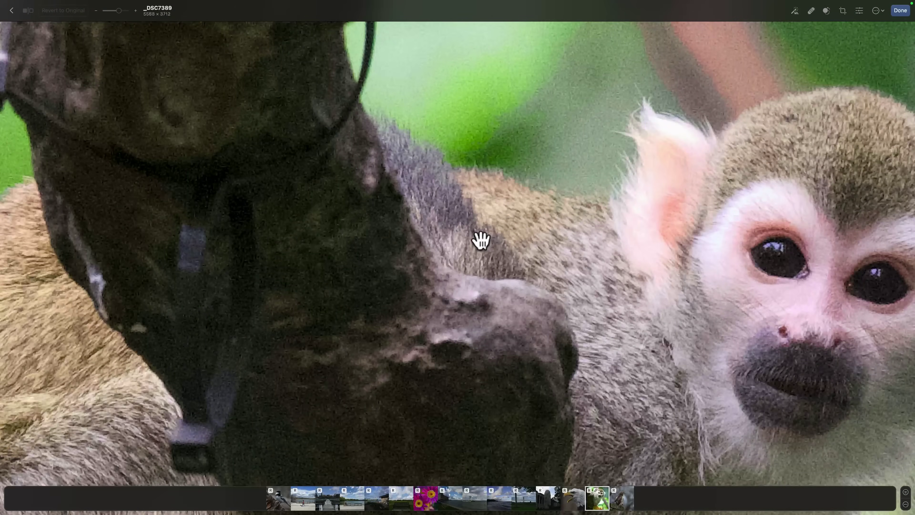
key(super)
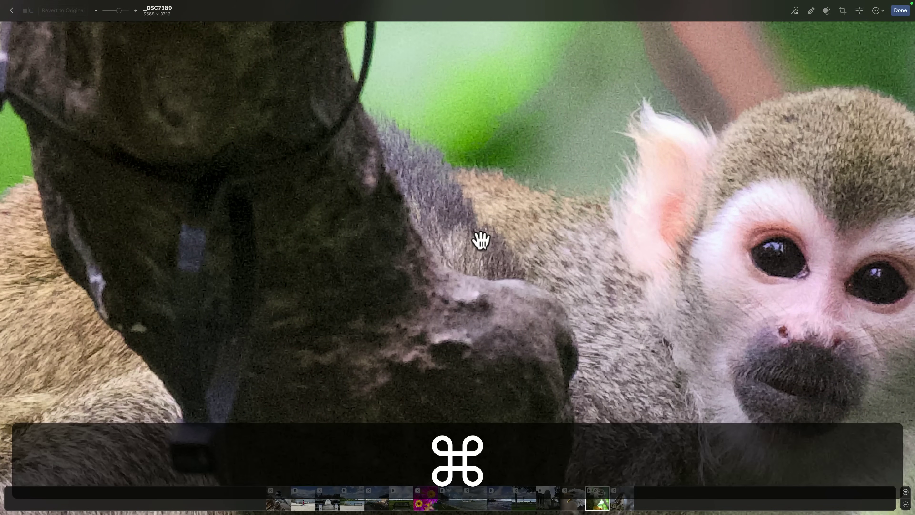
key(super+0)
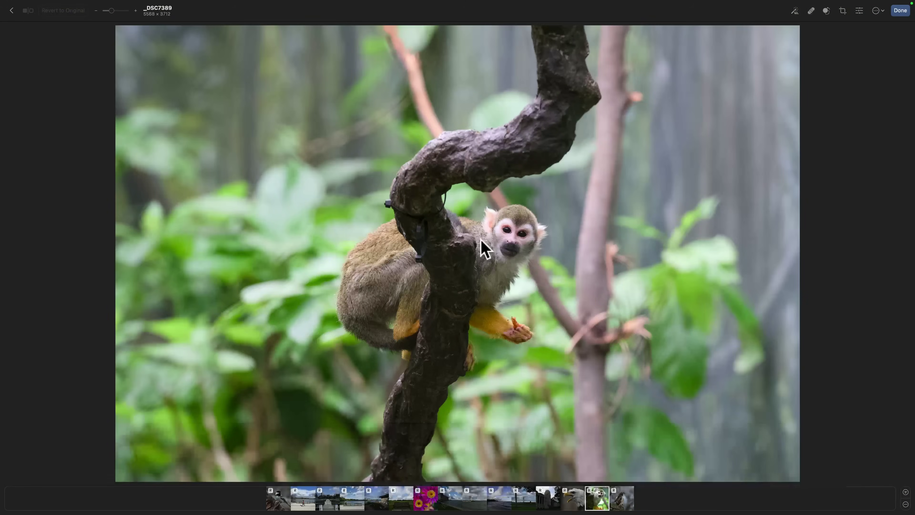